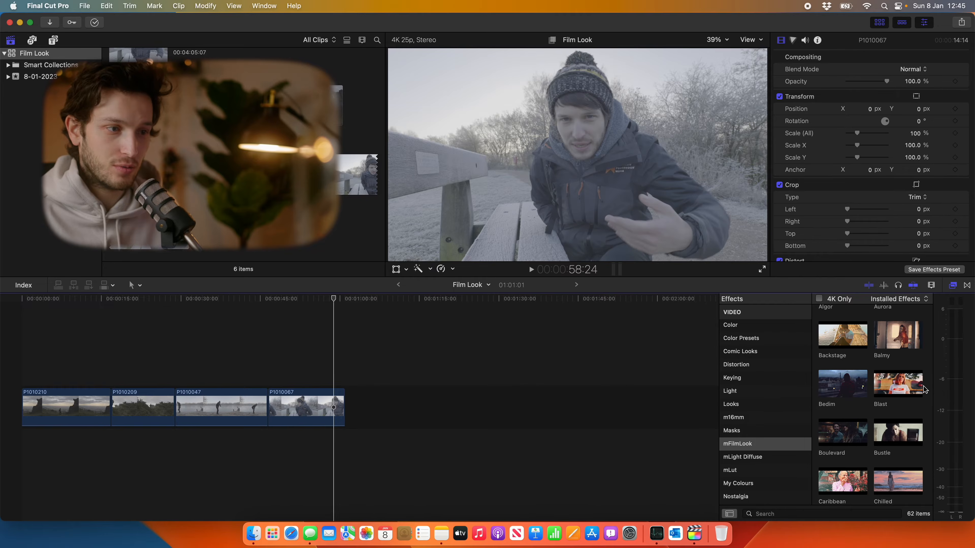
Apply the mFilmLook effect to clip P1010067 and turn off its on-screen controls
{"action": "left_click", "coordinate": [839, 327]}
{"action": "left_click_drag", "start_coordinate": [839, 328], "coordinate": [327, 416]}
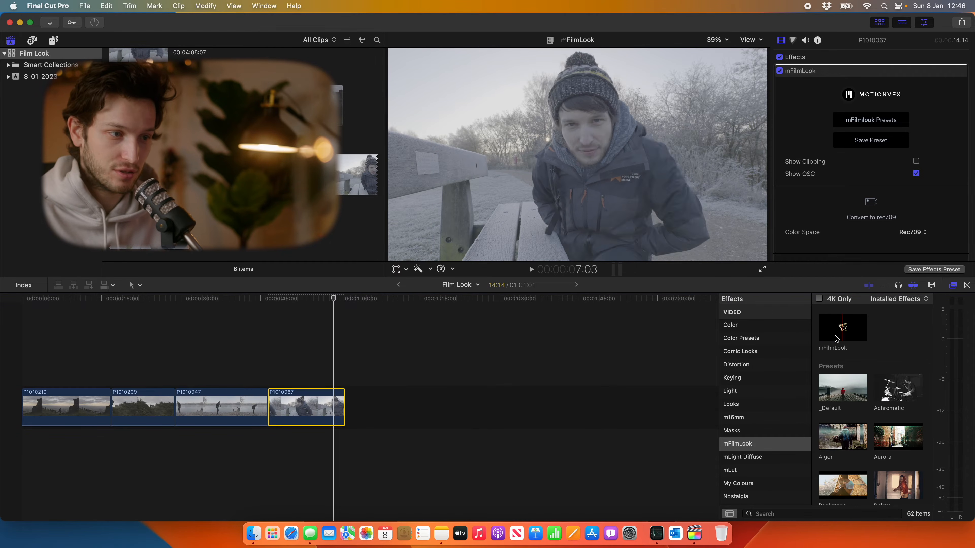
{"action": "left_click", "coordinate": [300, 371]}
{"action": "mouse_move", "coordinate": [408, 108]}
{"action": "left_mouse_down"}
{"action": "mouse_move", "coordinate": [411, 162]}
{"action": "mouse_move", "coordinate": [412, 144]}
{"action": "left_mouse_up"}
{"action": "left_click", "coordinate": [405, 75]}
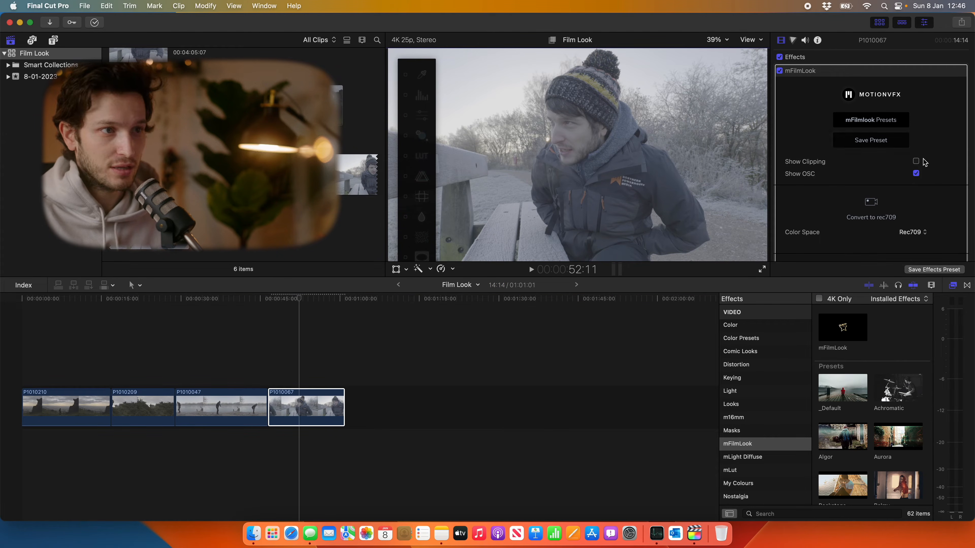
{"action": "left_click", "coordinate": [915, 173]}
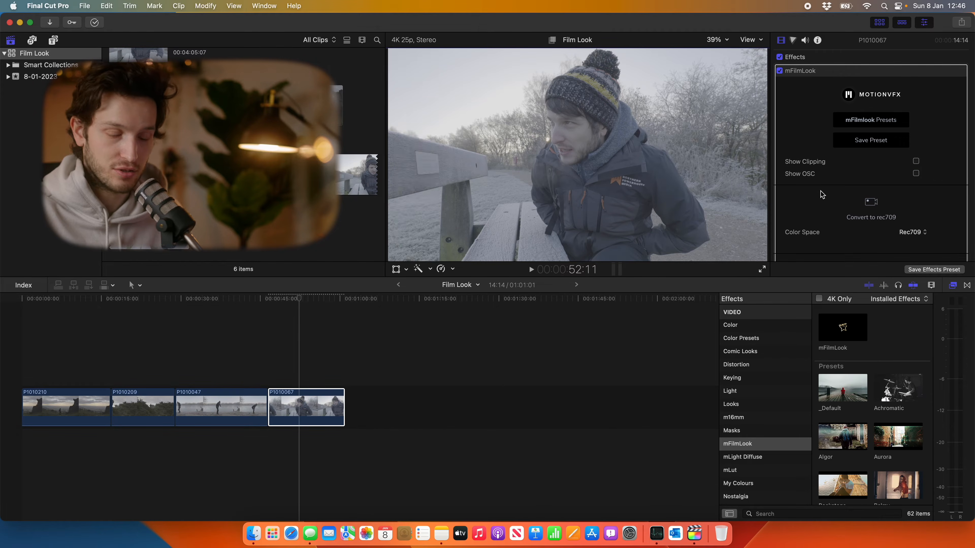
Set mFilmLook's Rec709 conversion color space to V-Log v3
{"action": "scroll", "coordinate": [821, 190], "scroll_direction": "down", "scroll_amount": 4}
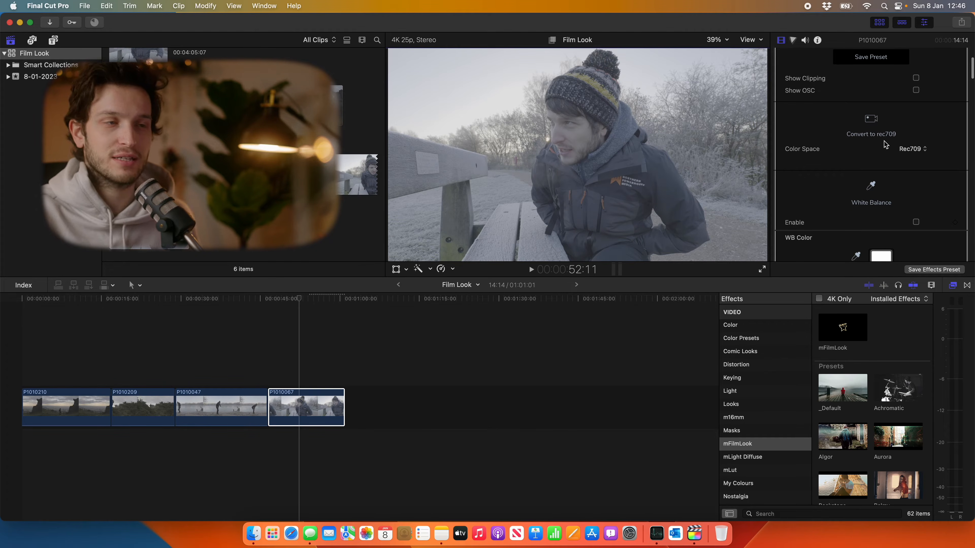
{"action": "left_click", "coordinate": [915, 150]}
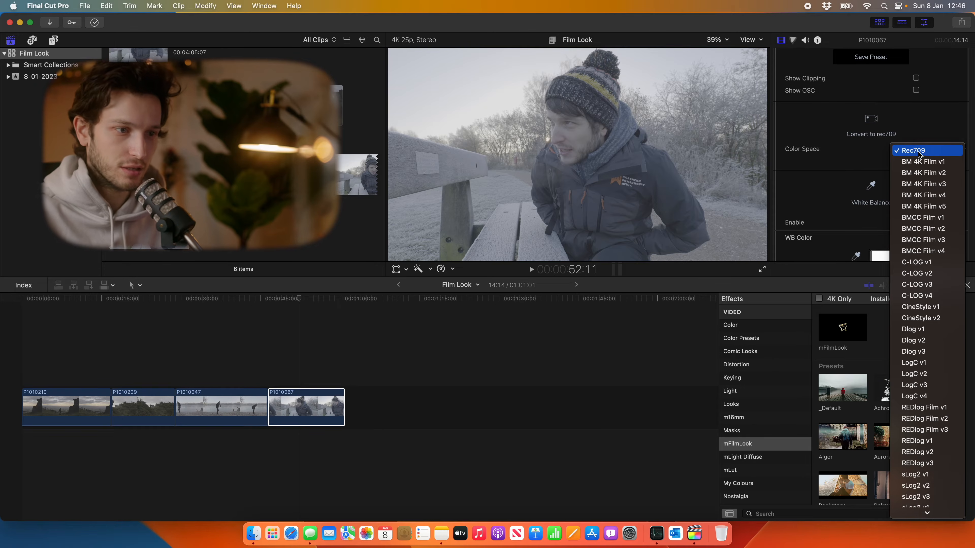
{"action": "scroll", "coordinate": [916, 256], "scroll_direction": "down", "scroll_amount": 5}
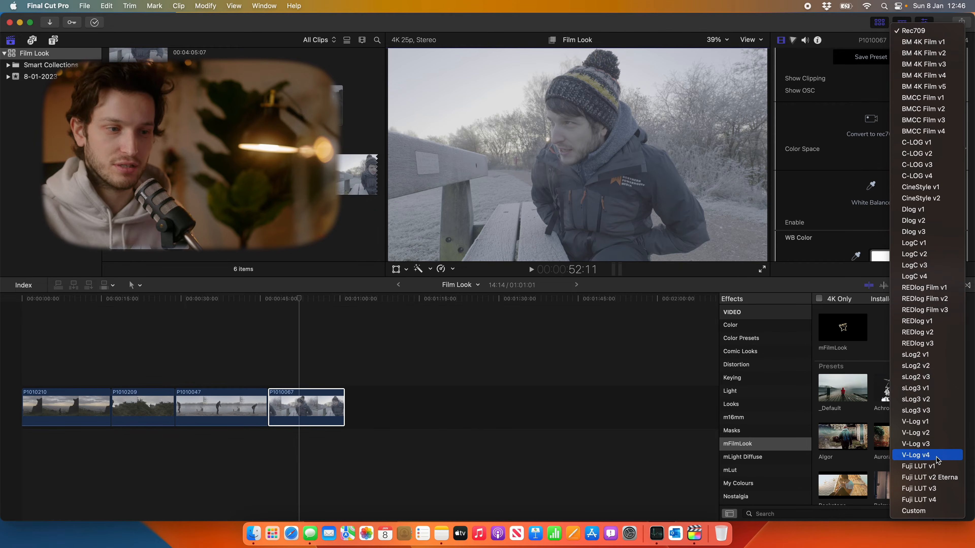
{"action": "left_click", "coordinate": [944, 449]}
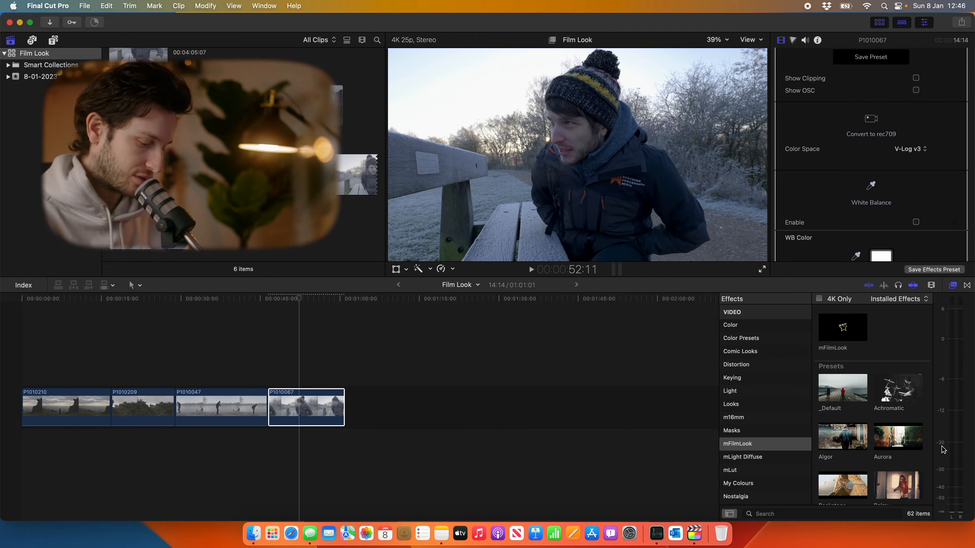
Show the video scopes and compare the clip's waveform with the mFilmLook effect off and on
{"action": "key", "text": "super+7"}
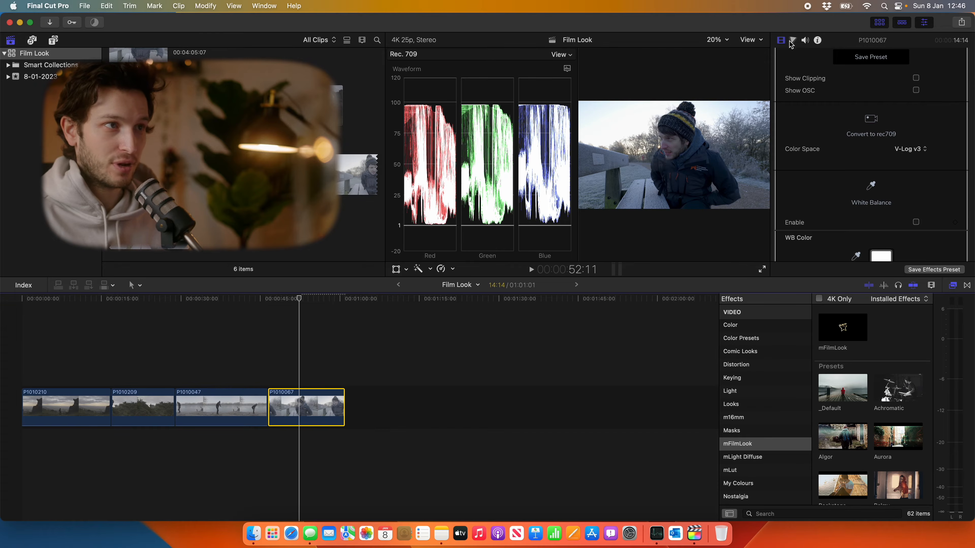
{"action": "scroll", "coordinate": [844, 116], "scroll_direction": "up", "scroll_amount": 5}
{"action": "left_click", "coordinate": [779, 71]}
{"action": "left_click", "coordinate": [779, 71]}
{"action": "left_click", "coordinate": [779, 70]}
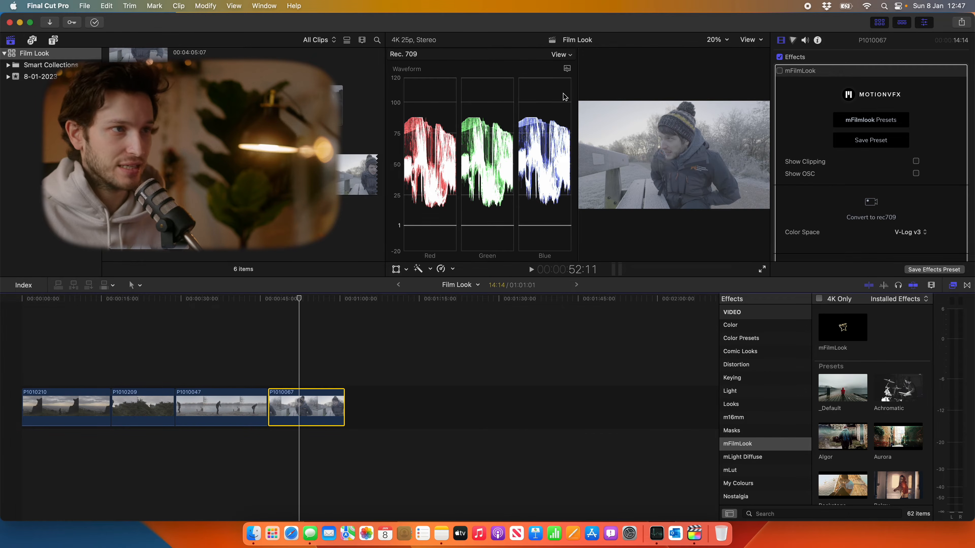
{"action": "left_click", "coordinate": [779, 71]}
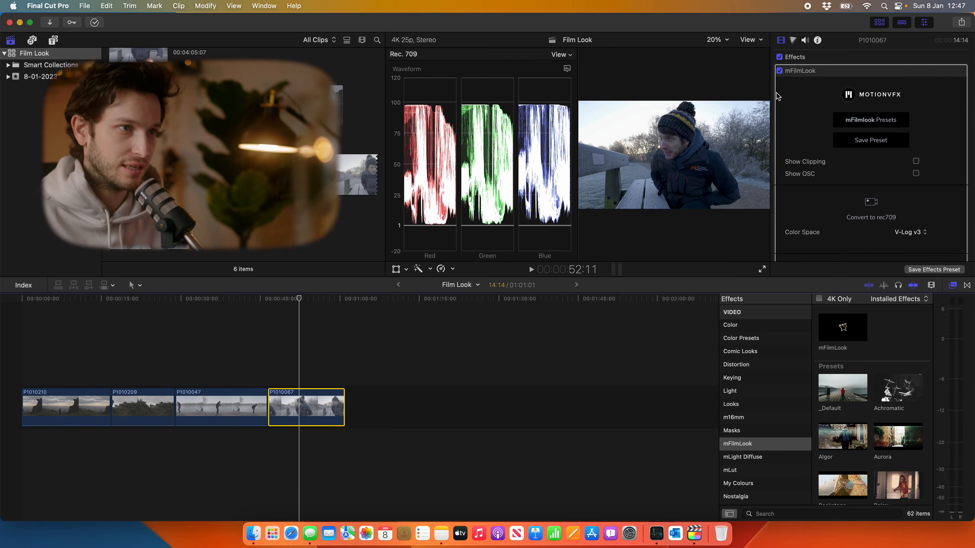
Enable mFilmLook's Levels and set In Black to 3.0, In Gamma to 1.41 and Out Black to 2.0
{"action": "scroll", "coordinate": [821, 134], "scroll_direction": "down", "scroll_amount": 2}
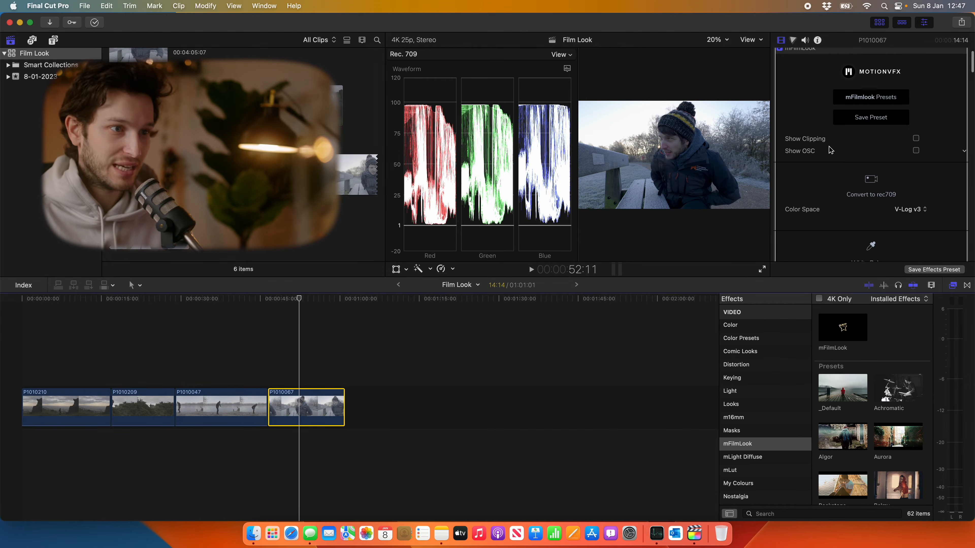
{"action": "scroll", "coordinate": [829, 150], "scroll_direction": "down", "scroll_amount": 5}
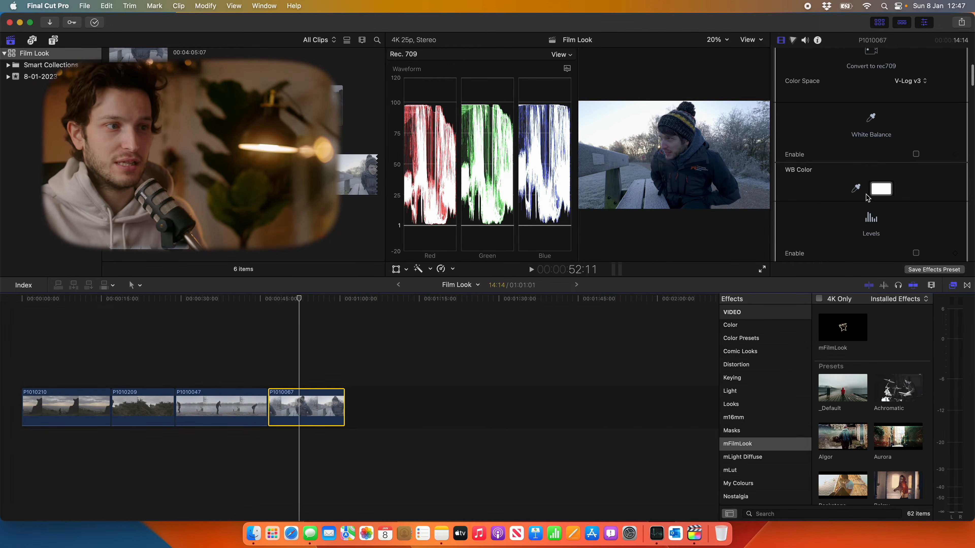
{"action": "scroll", "coordinate": [816, 180], "scroll_direction": "down", "scroll_amount": 3}
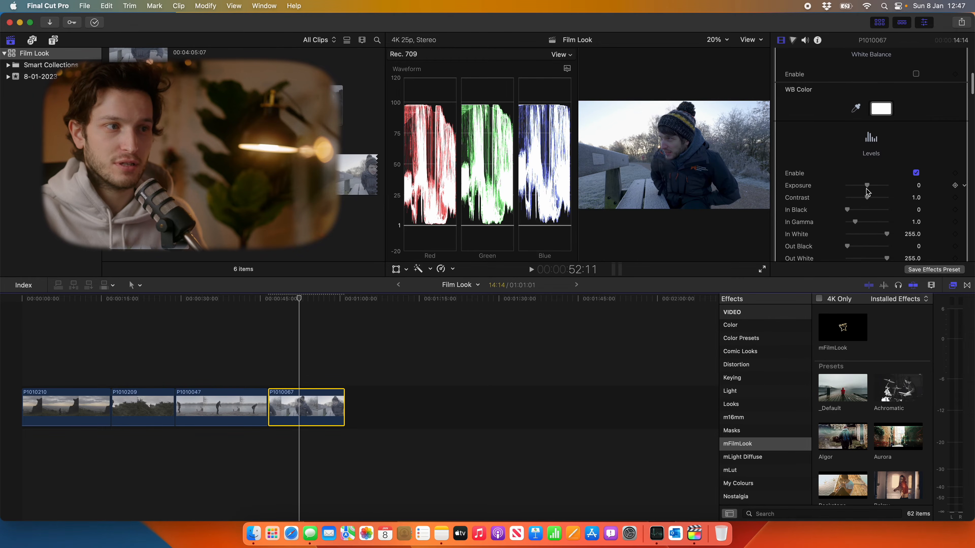
{"action": "scroll", "coordinate": [844, 170], "scroll_direction": "down", "scroll_amount": 3}
{"action": "left_click_drag", "start_coordinate": [847, 143], "coordinate": [849, 148]}
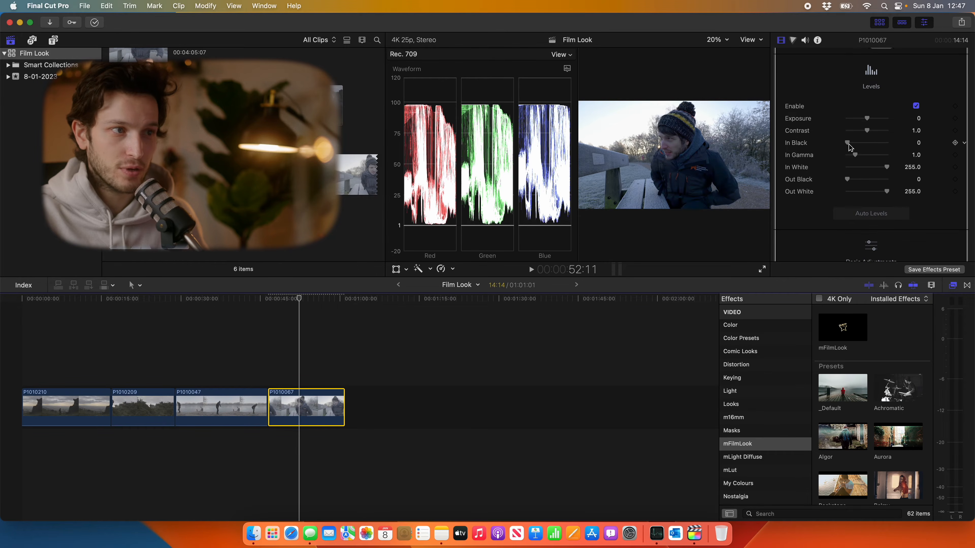
{"action": "left_click_drag", "start_coordinate": [849, 182], "coordinate": [887, 169]}
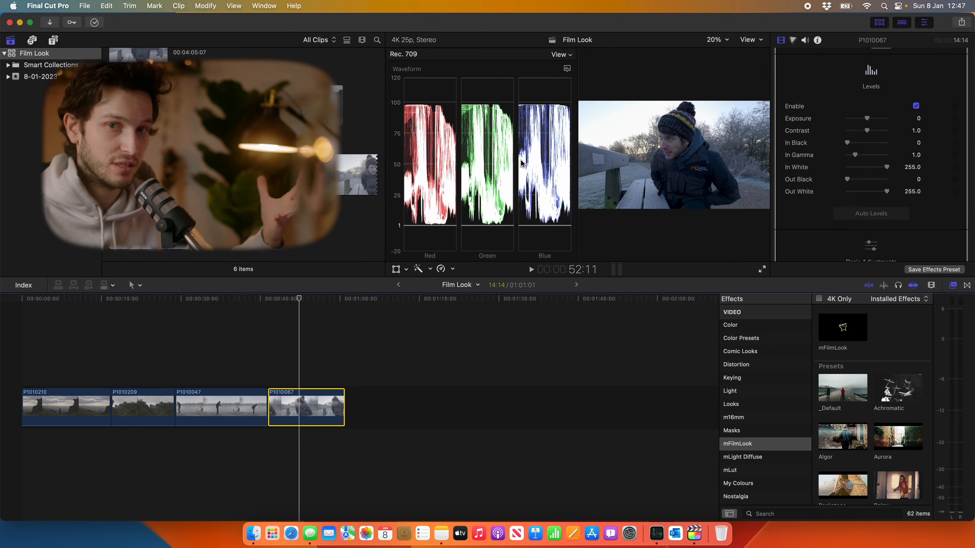
{"action": "left_click_drag", "start_coordinate": [856, 156], "coordinate": [860, 159]}
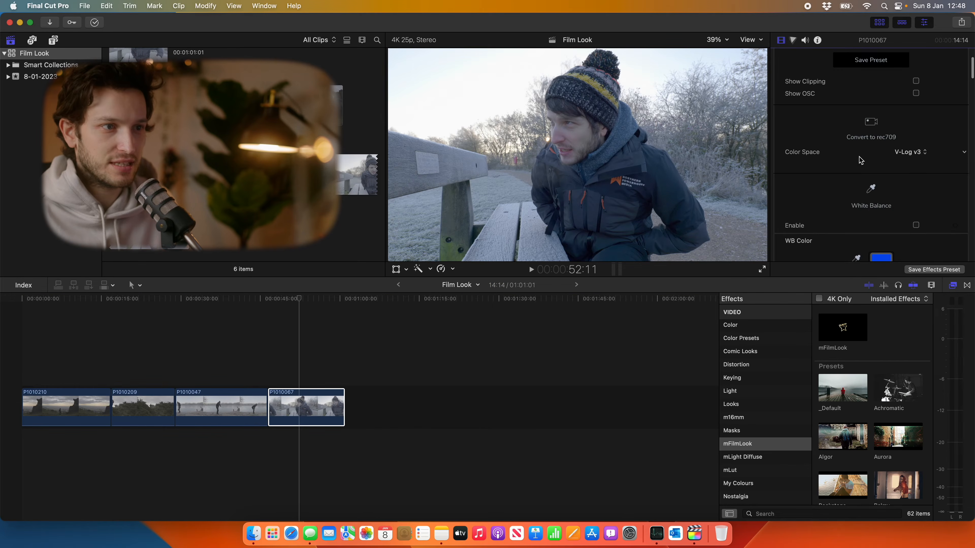
Enable the Basic Adjustments section of the mFilmLook effect
{"action": "scroll", "coordinate": [858, 166], "scroll_direction": "down", "scroll_amount": 5}
{"action": "scroll", "coordinate": [858, 166], "scroll_direction": "down", "scroll_amount": 5}
{"action": "scroll", "coordinate": [849, 163], "scroll_direction": "down", "scroll_amount": 2}
{"action": "left_click", "coordinate": [916, 165]}
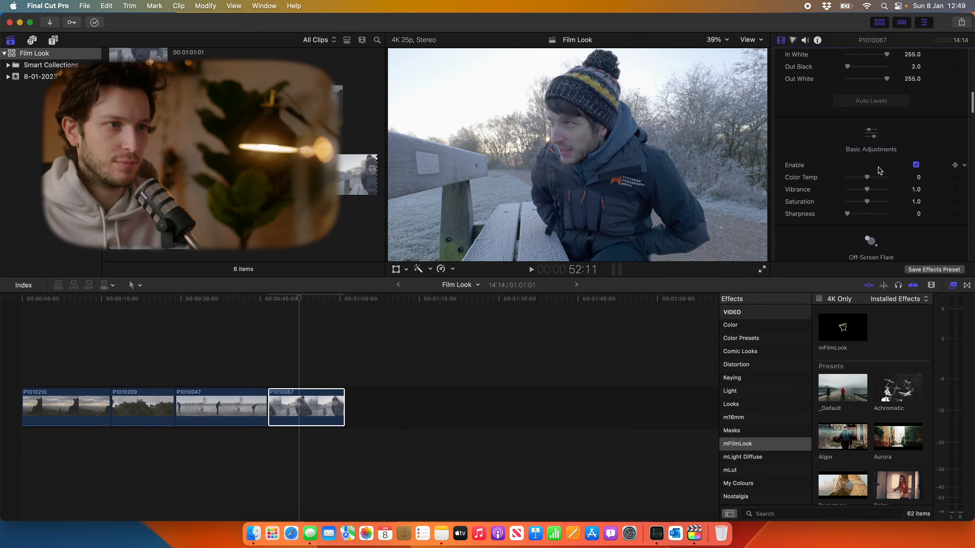
{"action": "mouse_move", "coordinate": [867, 180]}
{"action": "left_mouse_down"}
{"action": "mouse_move", "coordinate": [875, 192]}
{"action": "mouse_move", "coordinate": [867, 194]}
{"action": "left_mouse_up"}
{"action": "left_click_drag", "start_coordinate": [867, 201], "coordinate": [868, 194]}
{"action": "left_click", "coordinate": [965, 192]}
{"action": "left_click", "coordinate": [932, 194]}
{"action": "left_click", "coordinate": [964, 202]}
{"action": "left_click", "coordinate": [891, 212]}
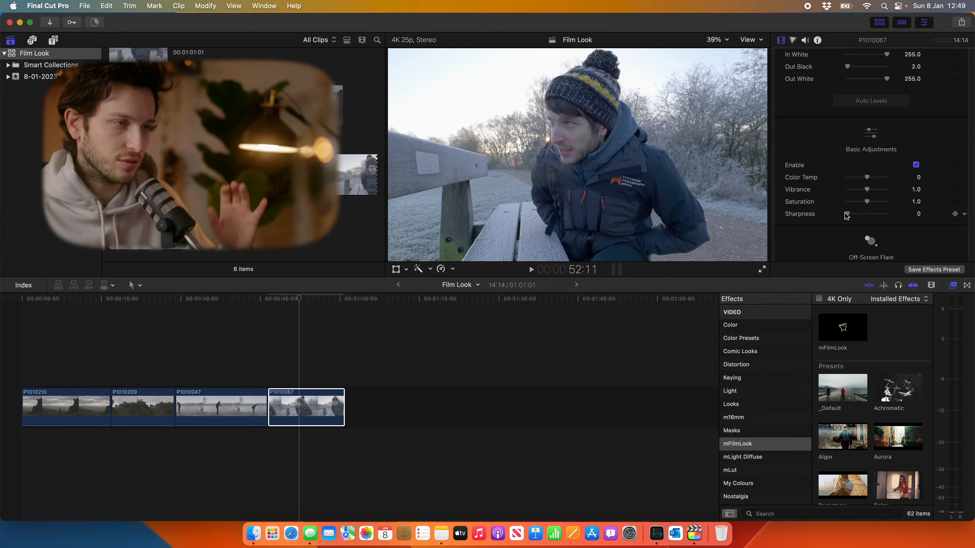
Warm the image slightly by setting Color Temp in Basic Adjustments to 0.03
{"action": "left_click_drag", "start_coordinate": [870, 178], "coordinate": [870, 180]}
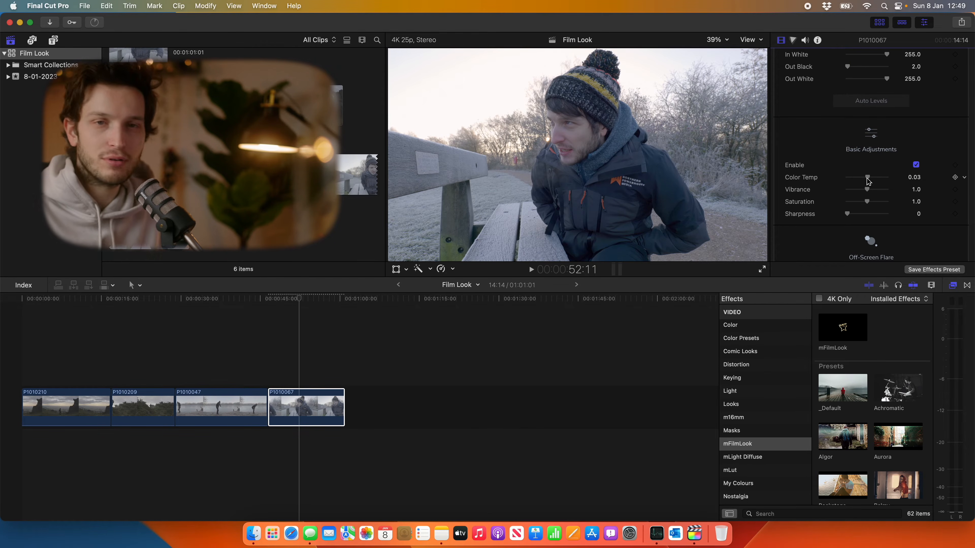
Look through mFilmLook's Off-Screen Flare settings and the sections around them
{"action": "scroll", "coordinate": [827, 187], "scroll_direction": "down", "scroll_amount": 6}
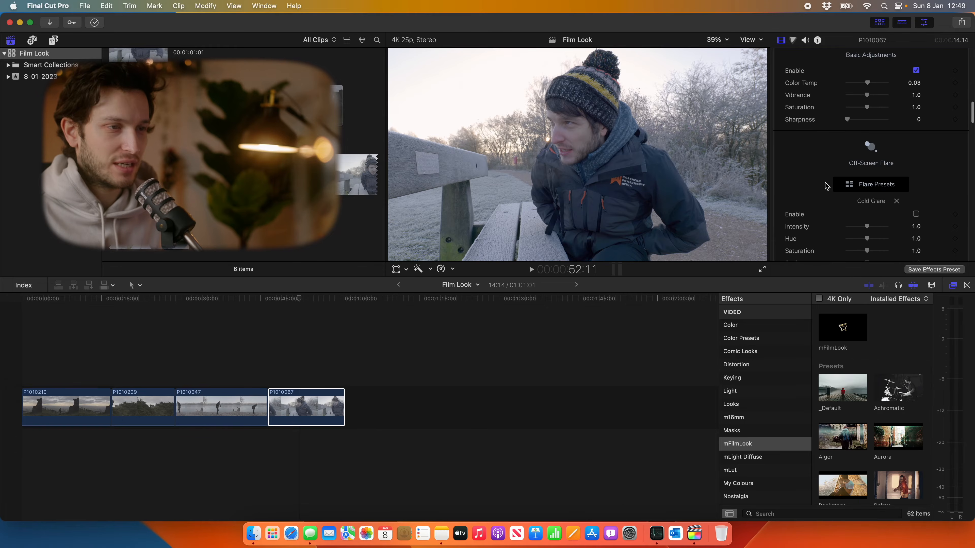
{"action": "scroll", "coordinate": [827, 186], "scroll_direction": "down", "scroll_amount": 1}
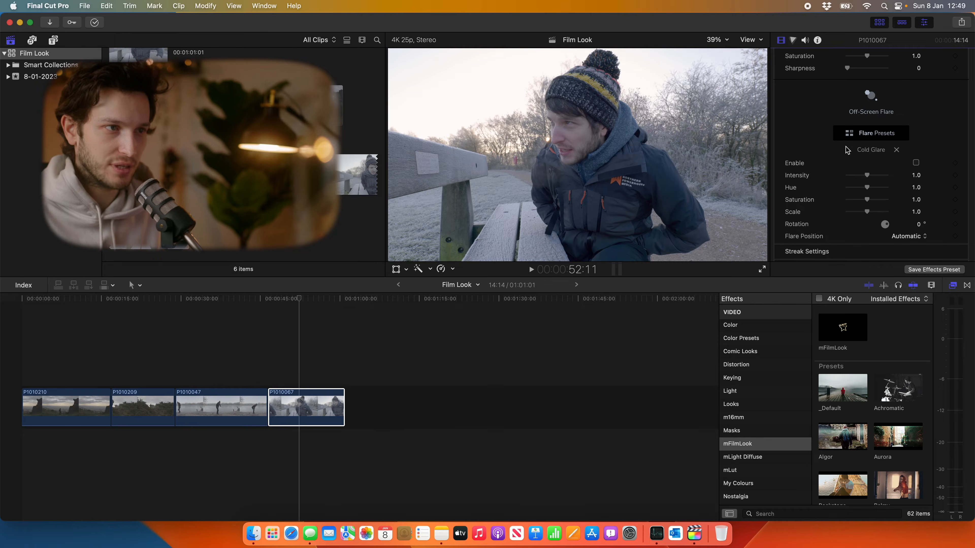
{"action": "scroll", "coordinate": [849, 151], "scroll_direction": "down", "scroll_amount": 1}
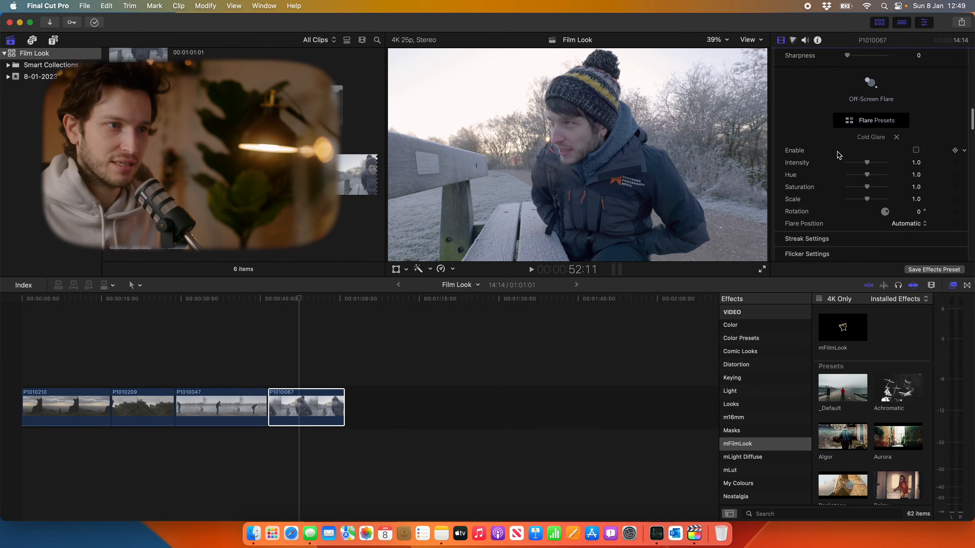
{"action": "scroll", "coordinate": [838, 155], "scroll_direction": "down", "scroll_amount": 15}
{"action": "scroll", "coordinate": [839, 155], "scroll_direction": "up", "scroll_amount": 10}
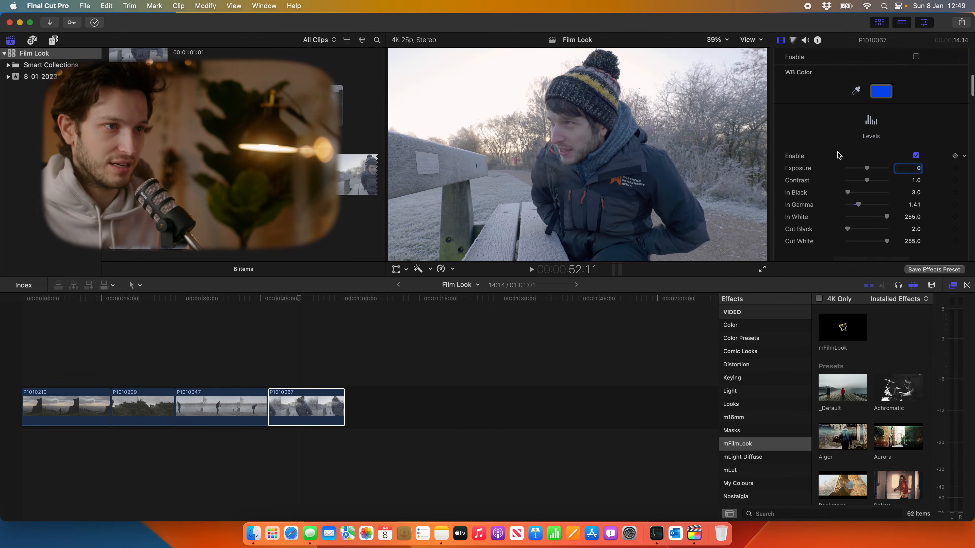
{"action": "scroll", "coordinate": [838, 156], "scroll_direction": "down", "scroll_amount": 5}
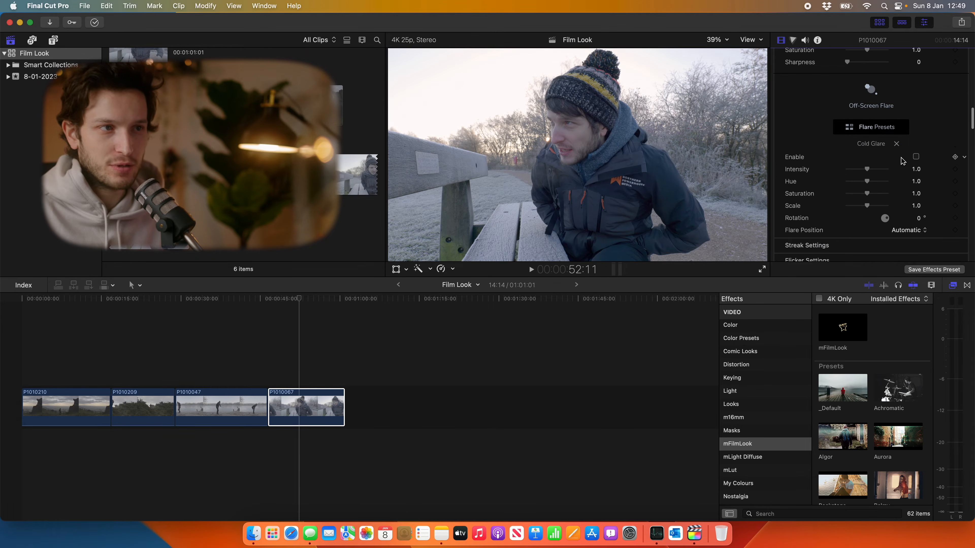
{"action": "scroll", "coordinate": [890, 161], "scroll_direction": "down", "scroll_amount": 3}
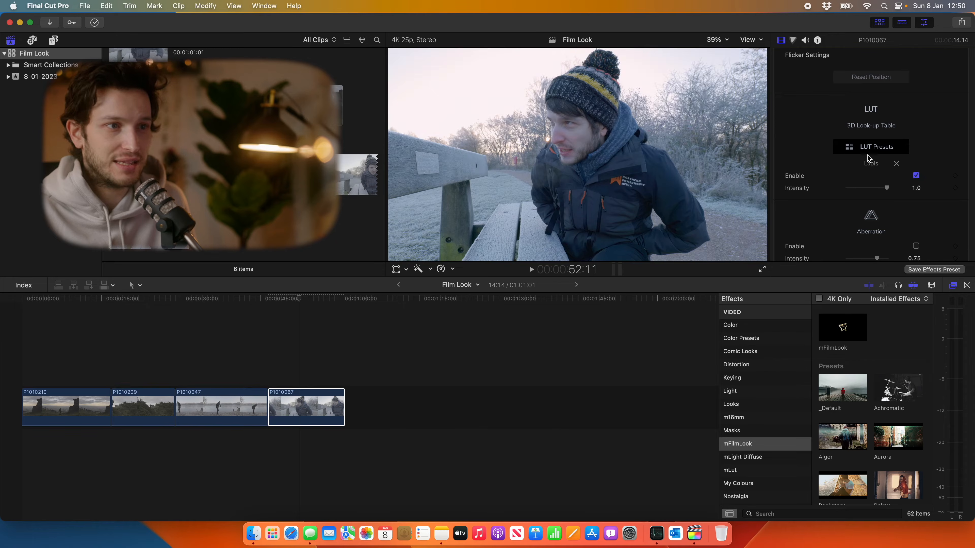
Clear the assigned LUT preset and browse the Built-In LUT presets for a new one
{"action": "left_click", "coordinate": [894, 162]}
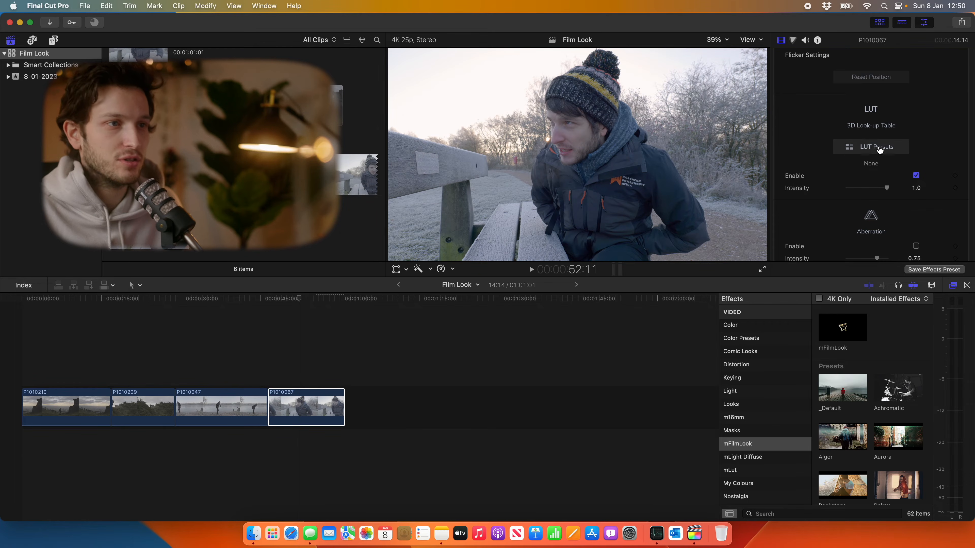
{"action": "left_click", "coordinate": [877, 147]}
{"action": "left_click_drag", "start_coordinate": [327, 79], "coordinate": [143, 234]}
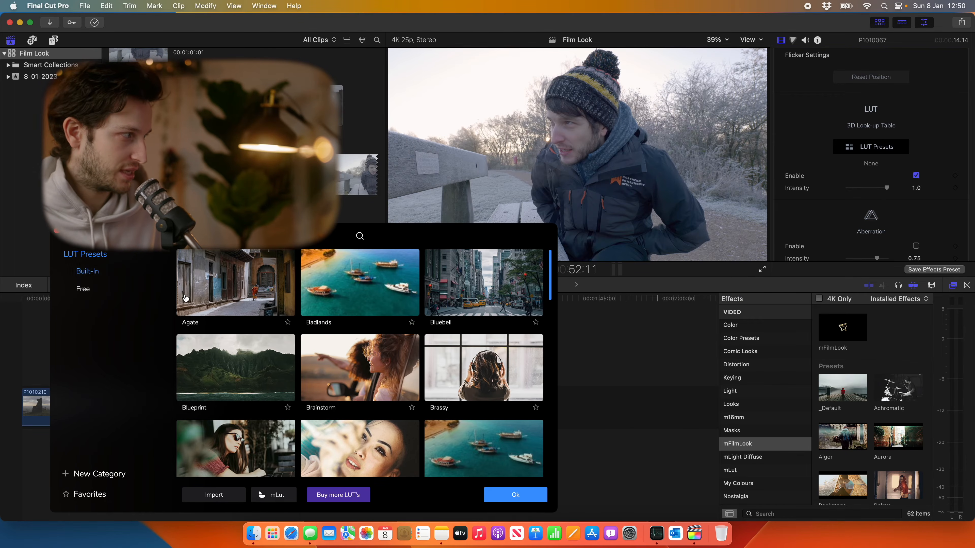
{"action": "left_click", "coordinate": [84, 272]}
{"action": "scroll", "coordinate": [283, 371], "scroll_direction": "down", "scroll_amount": 10}
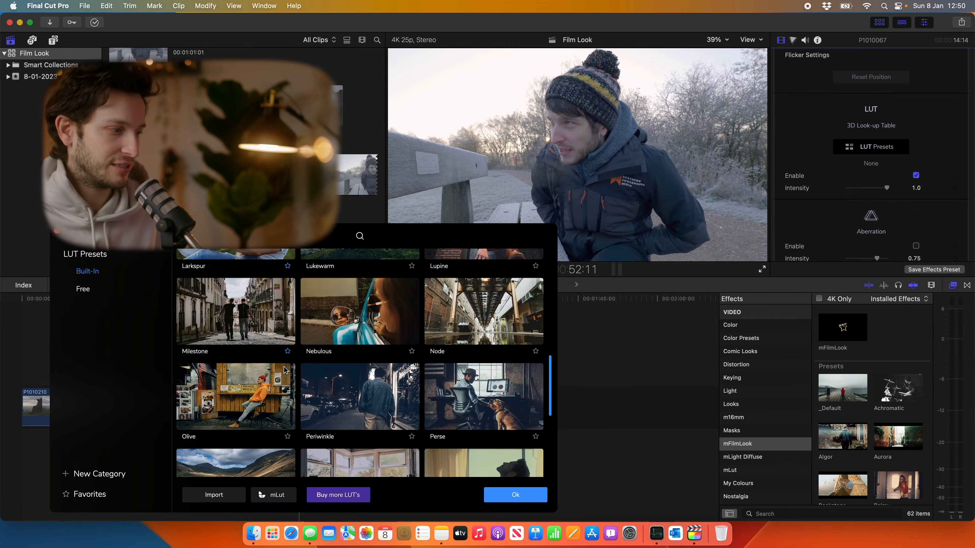
{"action": "scroll", "coordinate": [337, 355], "scroll_direction": "up", "scroll_amount": 15}
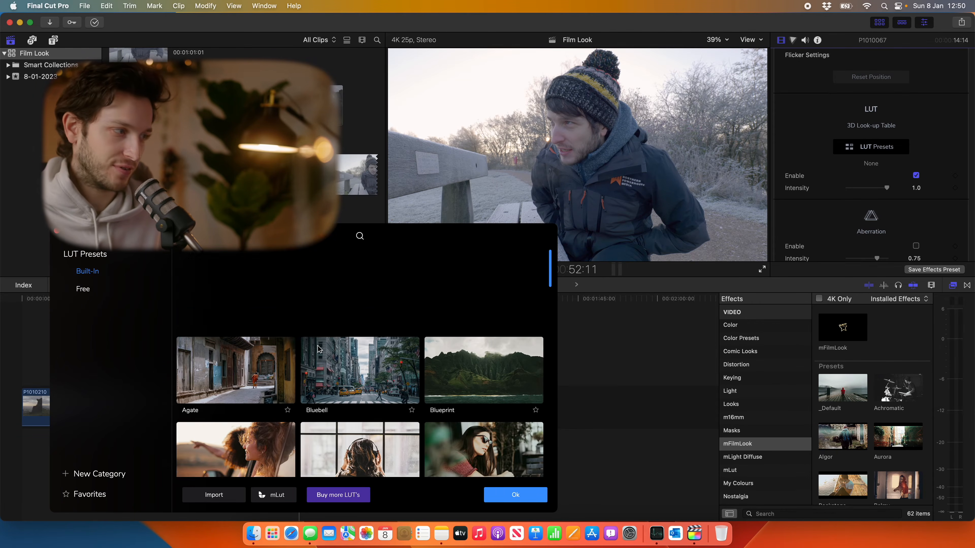
Preview the Bluebell, Brainstorm, Brassy, Brumal, Damson and Dimension LUTs on the clip
{"action": "left_click", "coordinate": [327, 302]}
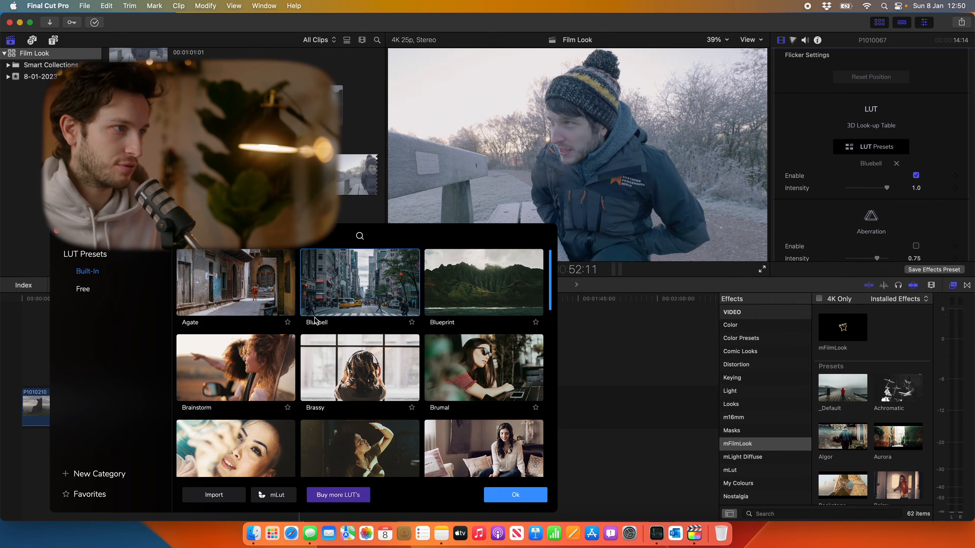
{"action": "left_click", "coordinate": [256, 378]}
{"action": "left_click", "coordinate": [348, 377]}
{"action": "left_click", "coordinate": [435, 371]}
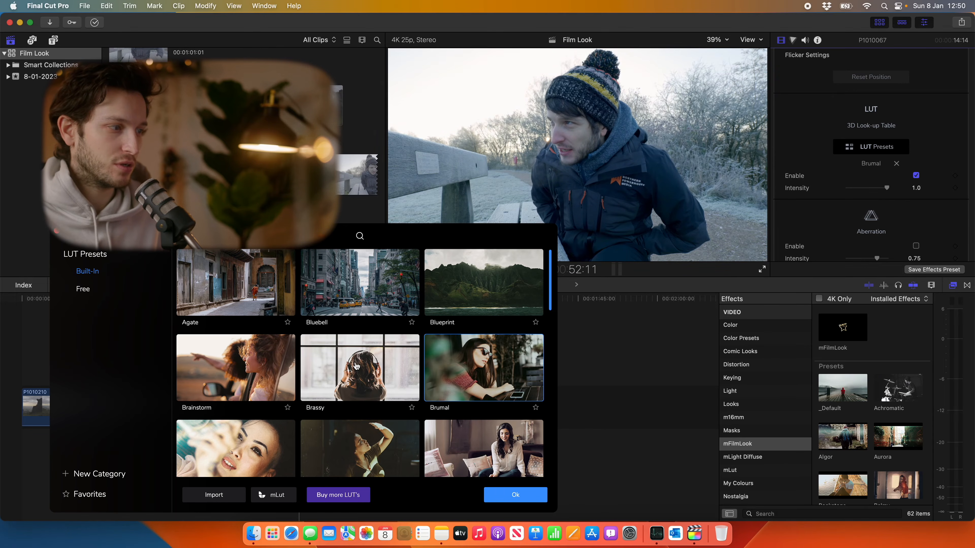
{"action": "scroll", "coordinate": [289, 364], "scroll_direction": "down", "scroll_amount": 3}
{"action": "left_click", "coordinate": [364, 362]}
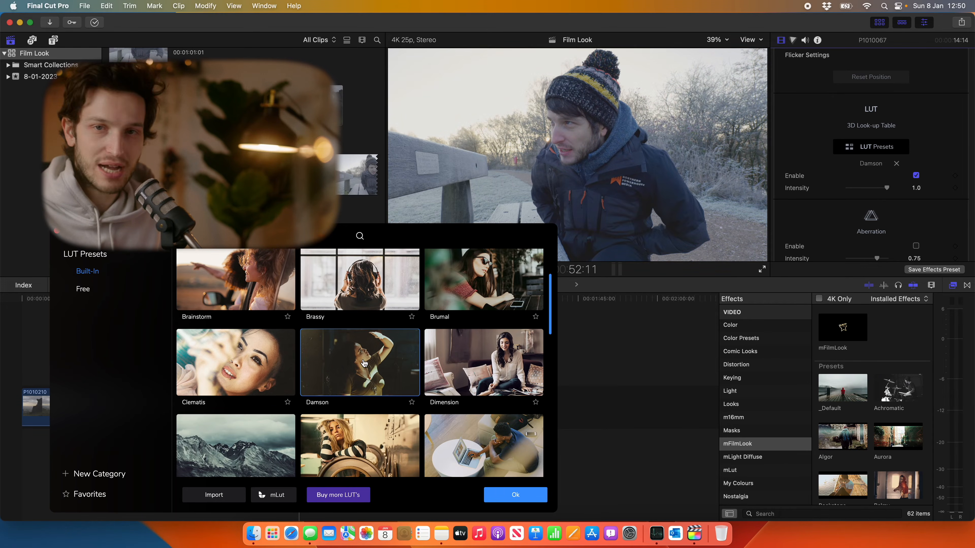
{"action": "left_click", "coordinate": [494, 368]}
Assign the built-in Milestone LUT preset to the clip and confirm the choice
{"action": "scroll", "coordinate": [345, 392], "scroll_direction": "down", "scroll_amount": 4}
{"action": "left_click", "coordinate": [269, 446]}
{"action": "scroll", "coordinate": [296, 421], "scroll_direction": "down", "scroll_amount": 2}
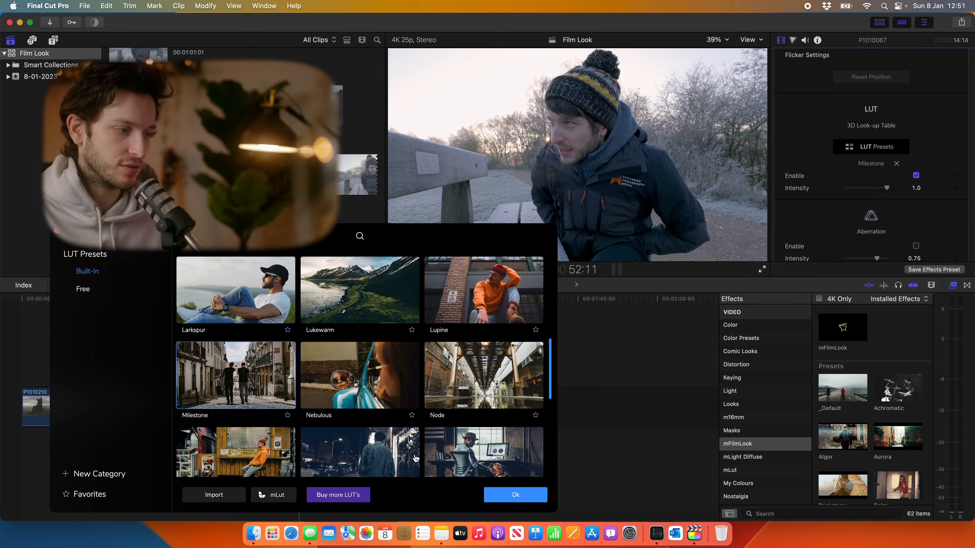
{"action": "left_click", "coordinate": [525, 497]}
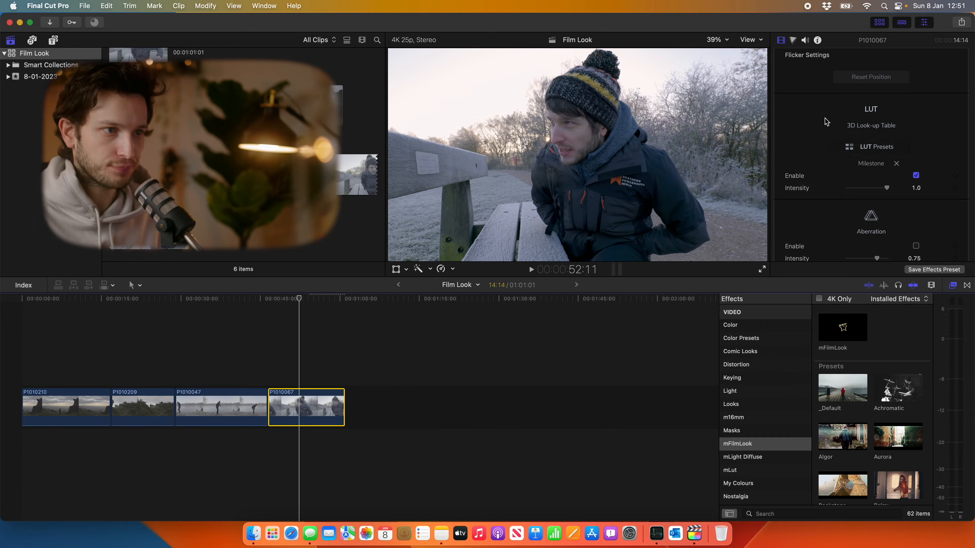
{"action": "scroll", "coordinate": [882, 150], "scroll_direction": "up", "scroll_amount": 3}
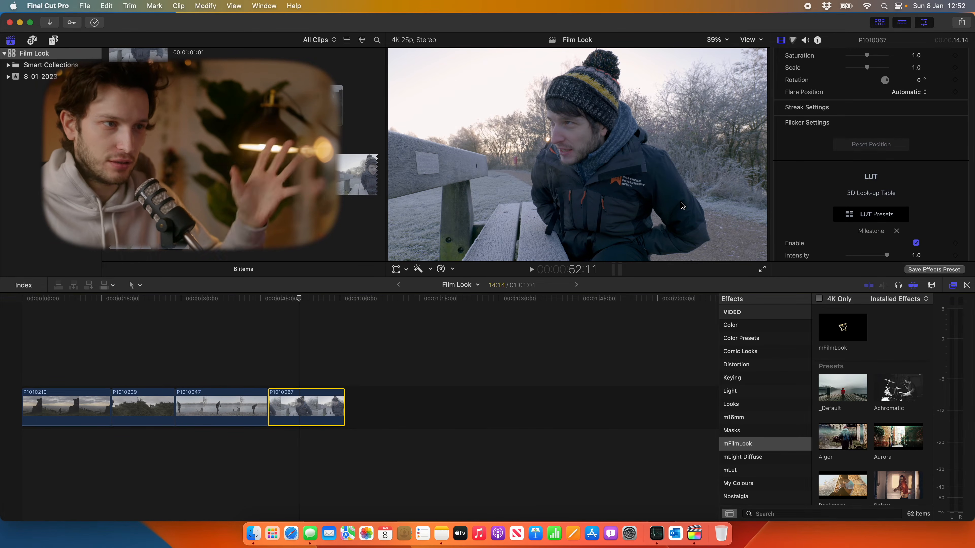
Compare the clip with the Milestone LUT intensity at 0 and 1.0, and review the Levels and Basic Adjustments settings
{"action": "scroll", "coordinate": [868, 176], "scroll_direction": "down", "scroll_amount": 1}
{"action": "scroll", "coordinate": [868, 175], "scroll_direction": "down", "scroll_amount": 3}
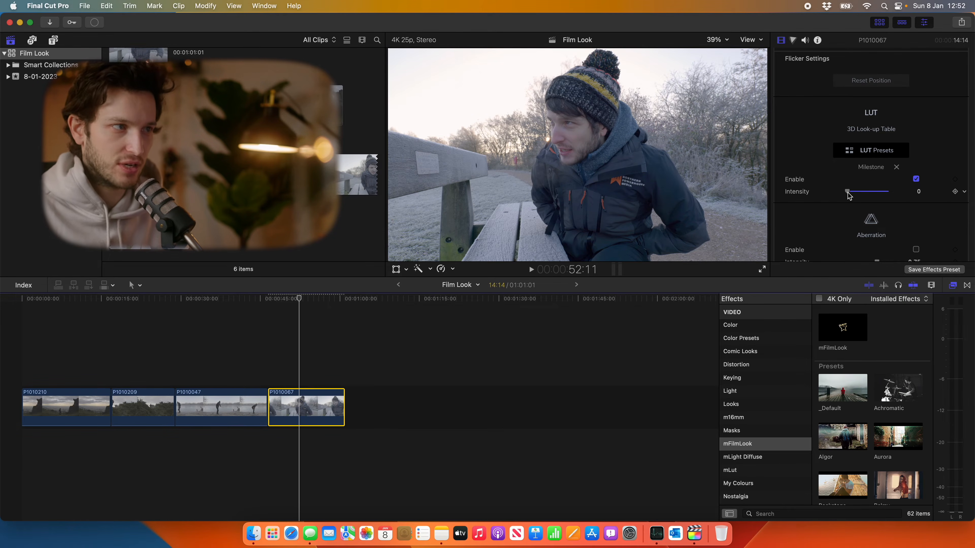
{"action": "mouse_move", "coordinate": [915, 191]}
{"action": "left_mouse_down"}
{"action": "mouse_move", "coordinate": [851, 195]}
{"action": "mouse_move", "coordinate": [901, 193]}
{"action": "left_mouse_up"}
{"action": "scroll", "coordinate": [898, 174], "scroll_direction": "up", "scroll_amount": 10}
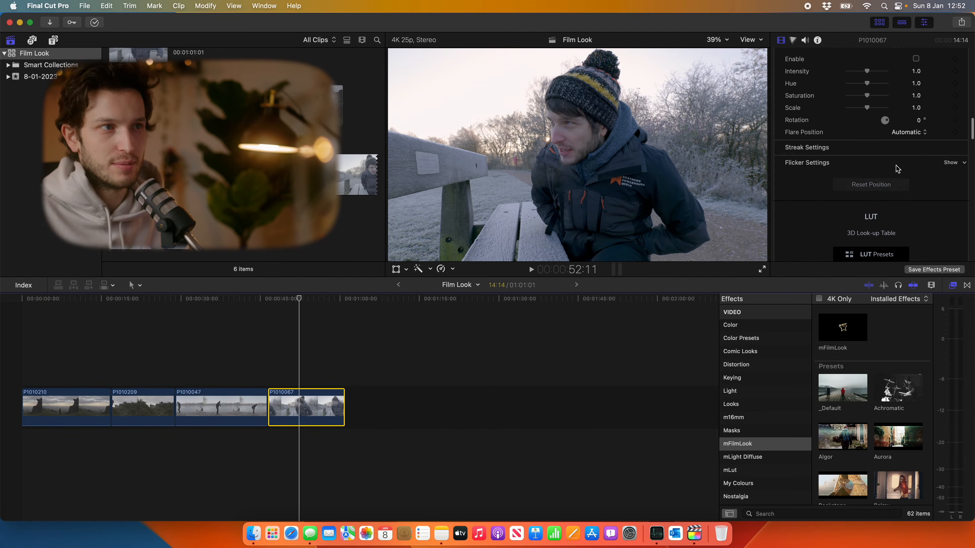
{"action": "scroll", "coordinate": [889, 150], "scroll_direction": "up", "scroll_amount": 8}
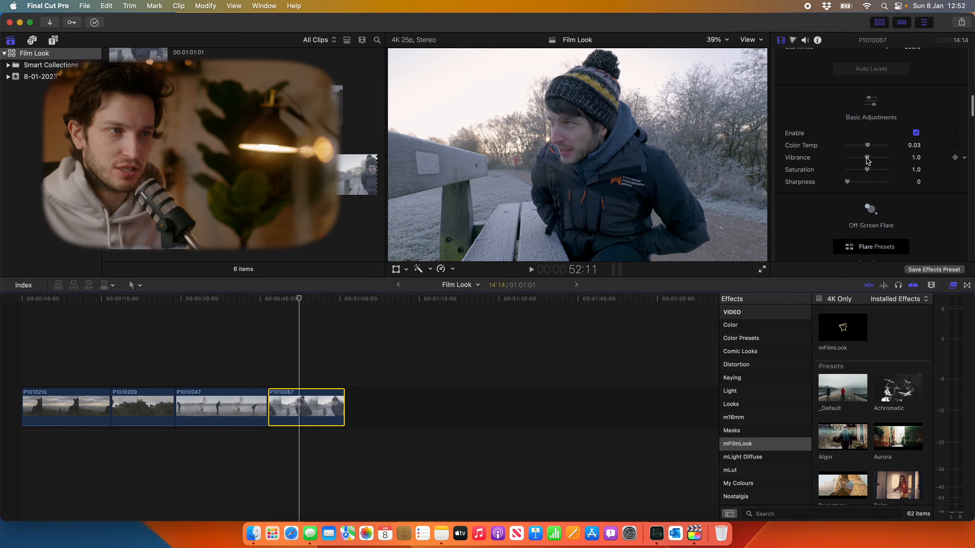
{"action": "scroll", "coordinate": [868, 161], "scroll_direction": "up", "scroll_amount": 8}
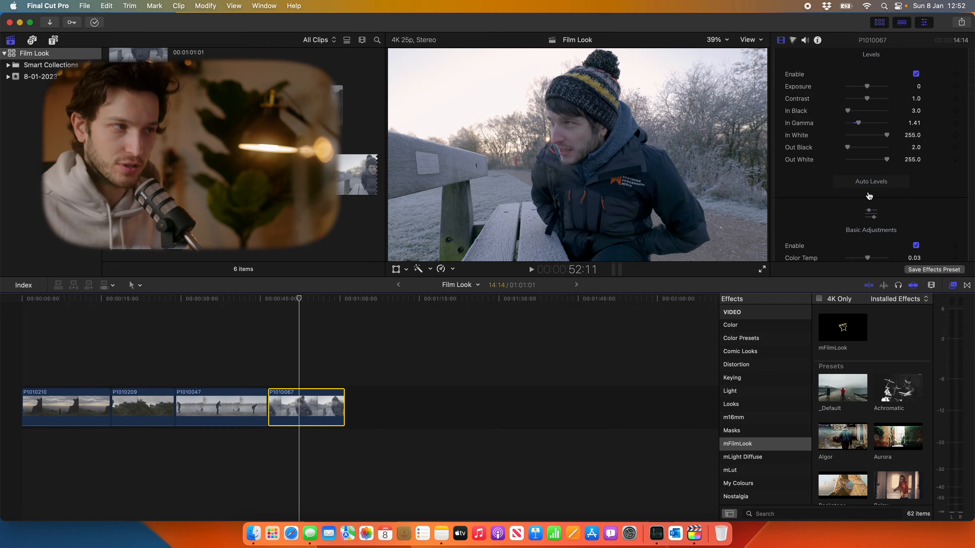
{"action": "scroll", "coordinate": [869, 196], "scroll_direction": "down", "scroll_amount": 10}
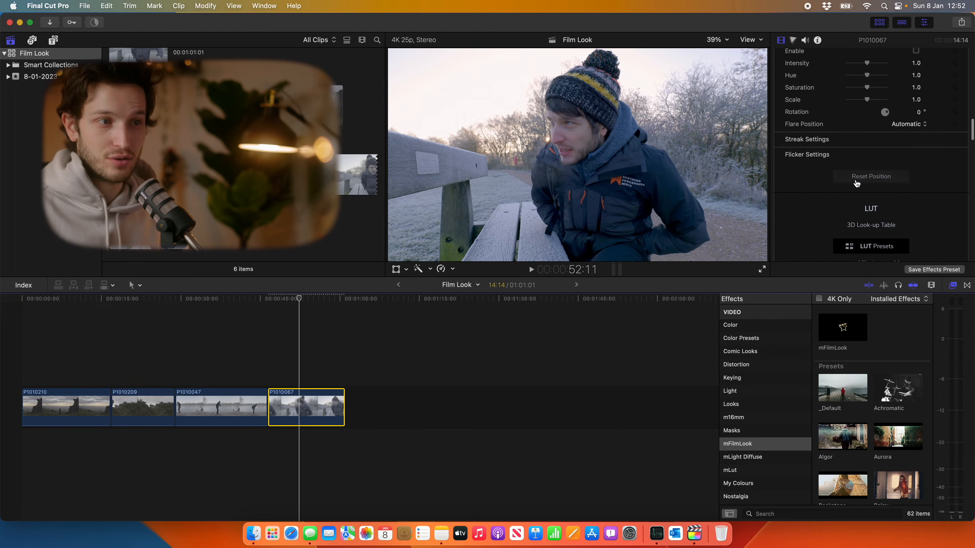
Enable Aberration on the clip with an intensity of 0.92 and a range of 0.13
{"action": "scroll", "coordinate": [857, 182], "scroll_direction": "down", "scroll_amount": 10}
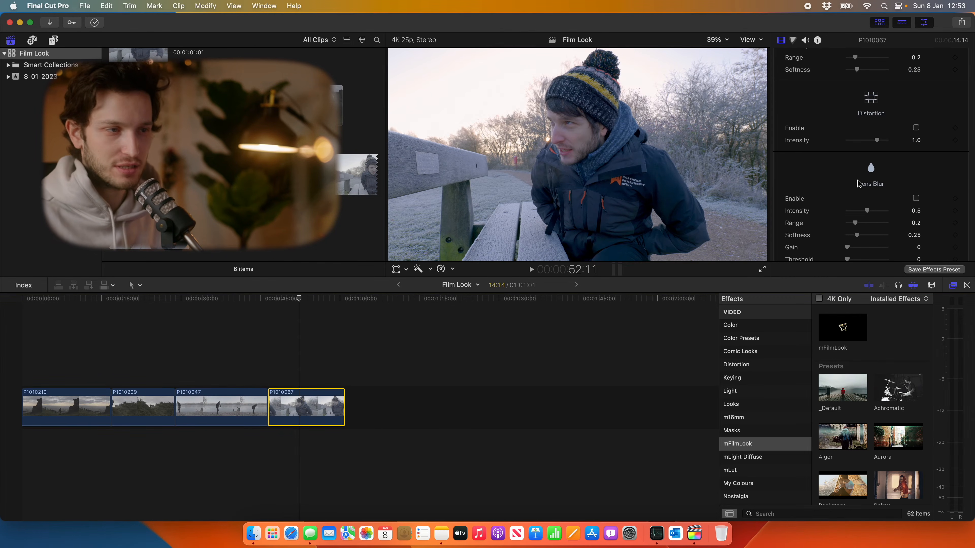
{"action": "scroll", "coordinate": [856, 176], "scroll_direction": "up", "scroll_amount": 2}
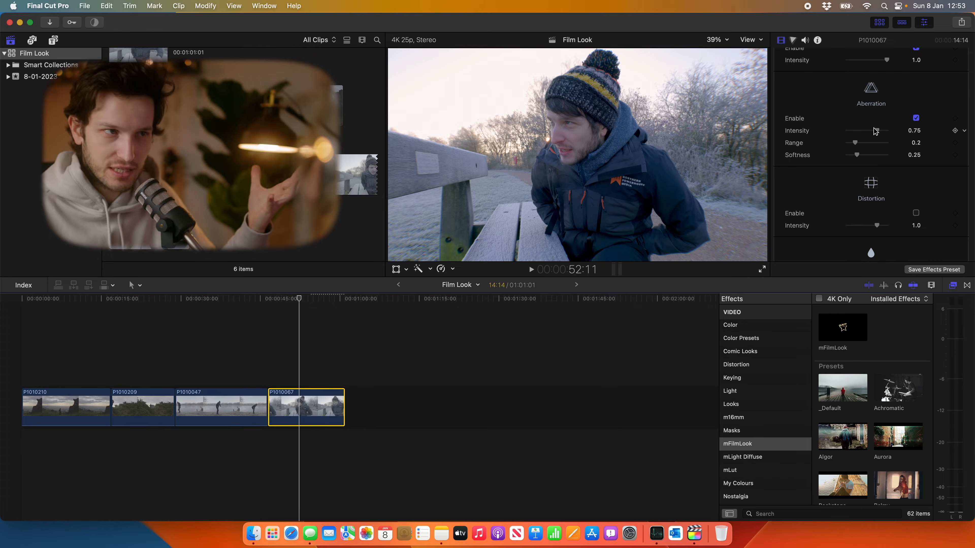
{"action": "mouse_move", "coordinate": [878, 132]}
{"action": "left_mouse_down"}
{"action": "mouse_move", "coordinate": [855, 134]}
{"action": "mouse_move", "coordinate": [913, 133]}
{"action": "mouse_move", "coordinate": [836, 143]}
{"action": "mouse_move", "coordinate": [876, 143]}
{"action": "left_mouse_up"}
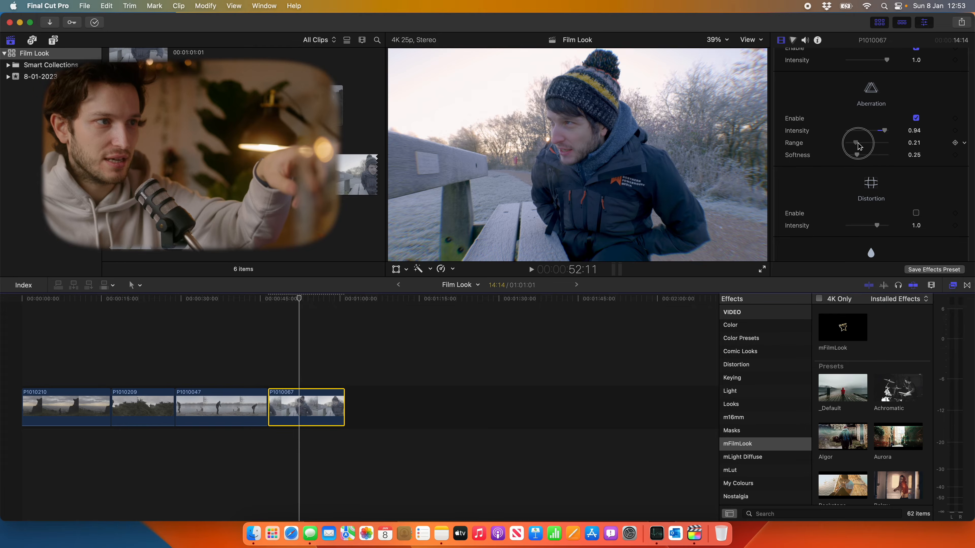
{"action": "left_click_drag", "start_coordinate": [866, 143], "coordinate": [864, 143]}
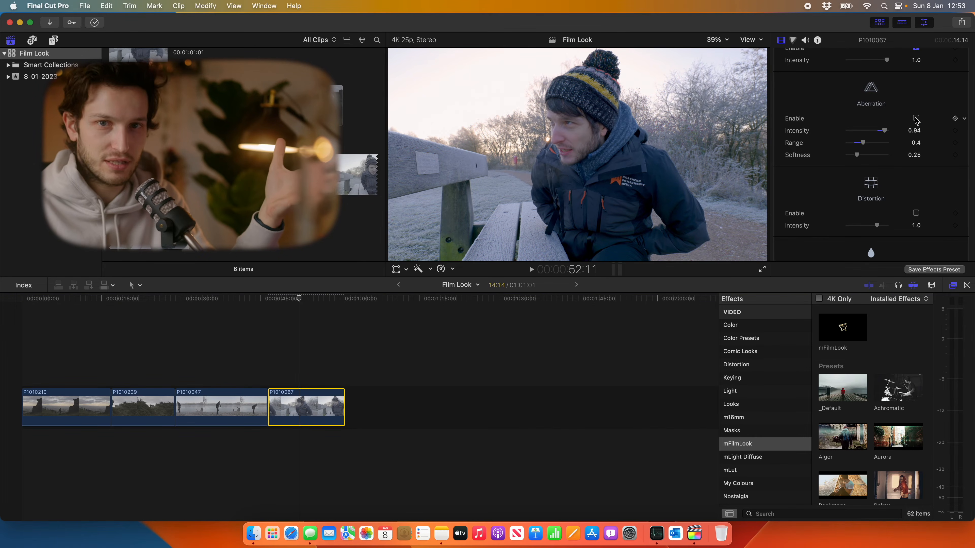
{"action": "left_click_drag", "start_coordinate": [862, 143], "coordinate": [852, 143]}
{"action": "left_click", "coordinate": [881, 131]}
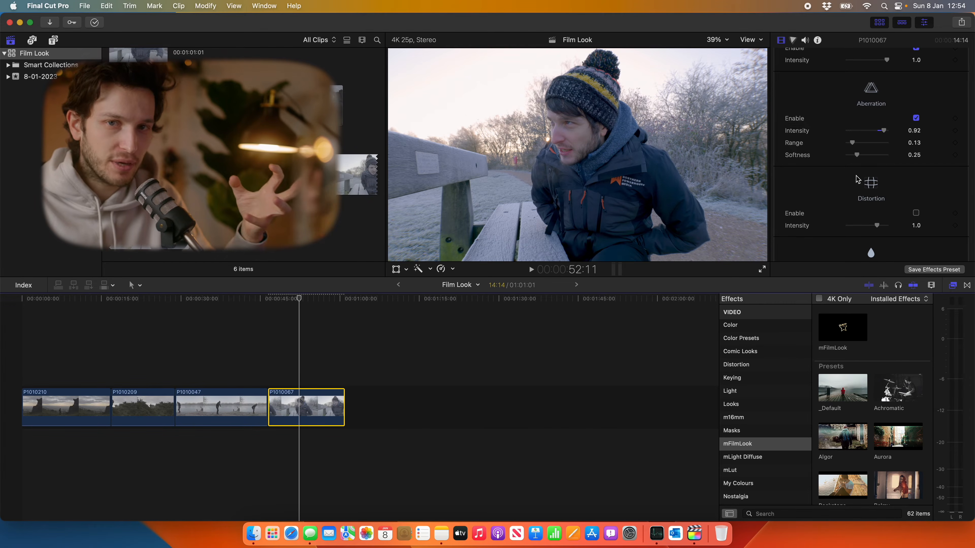
Try the Distortion effect on the clip with its intensity set to 0.27
{"action": "scroll", "coordinate": [853, 183], "scroll_direction": "down", "scroll_amount": 2}
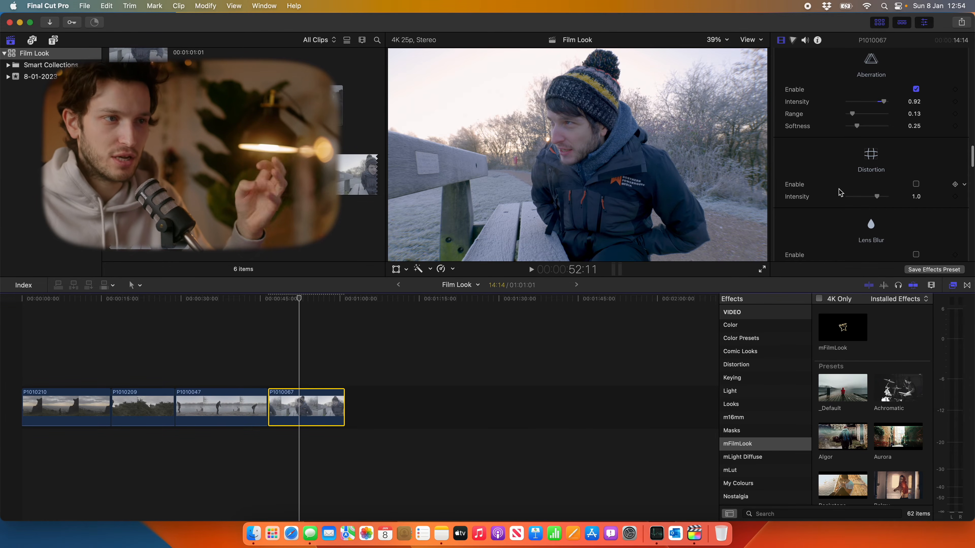
{"action": "scroll", "coordinate": [839, 192], "scroll_direction": "down", "scroll_amount": 3}
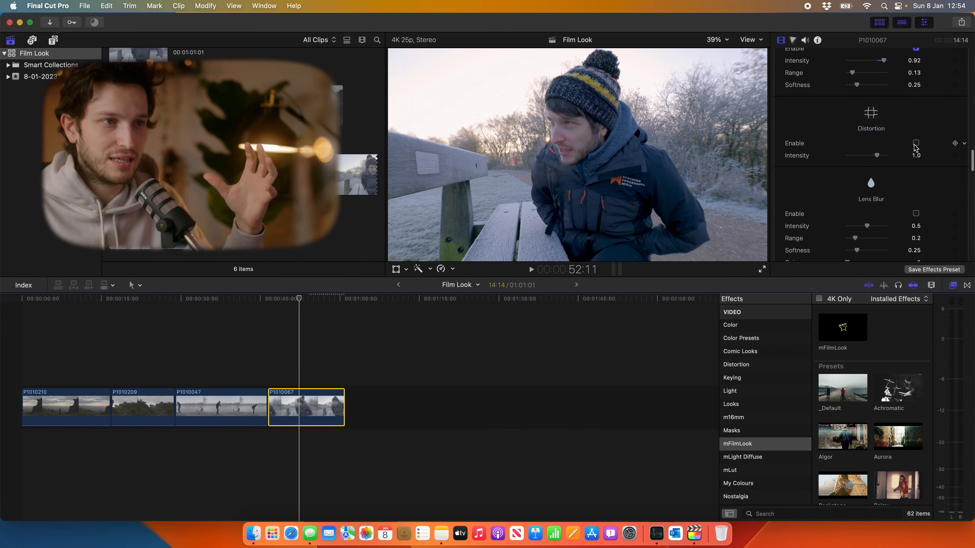
{"action": "left_click", "coordinate": [916, 143]}
{"action": "mouse_move", "coordinate": [877, 156]}
{"action": "left_mouse_down"}
{"action": "mouse_move", "coordinate": [856, 161]}
{"action": "mouse_move", "coordinate": [873, 161]}
{"action": "left_mouse_up"}
Enable Lens Blur on the clip and set its intensity to 0.54
{"action": "scroll", "coordinate": [933, 89], "scroll_direction": "down", "scroll_amount": 5}
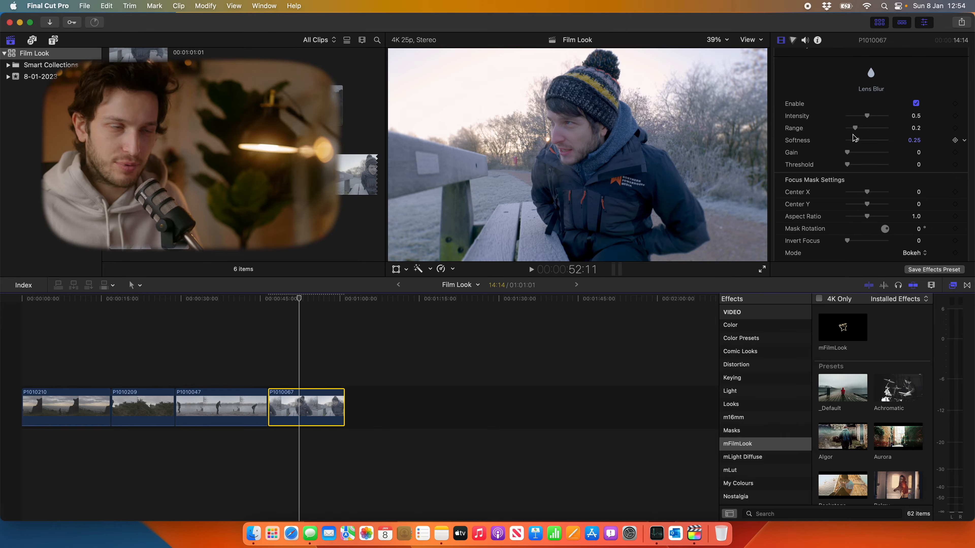
{"action": "scroll", "coordinate": [853, 138], "scroll_direction": "up", "scroll_amount": 3}
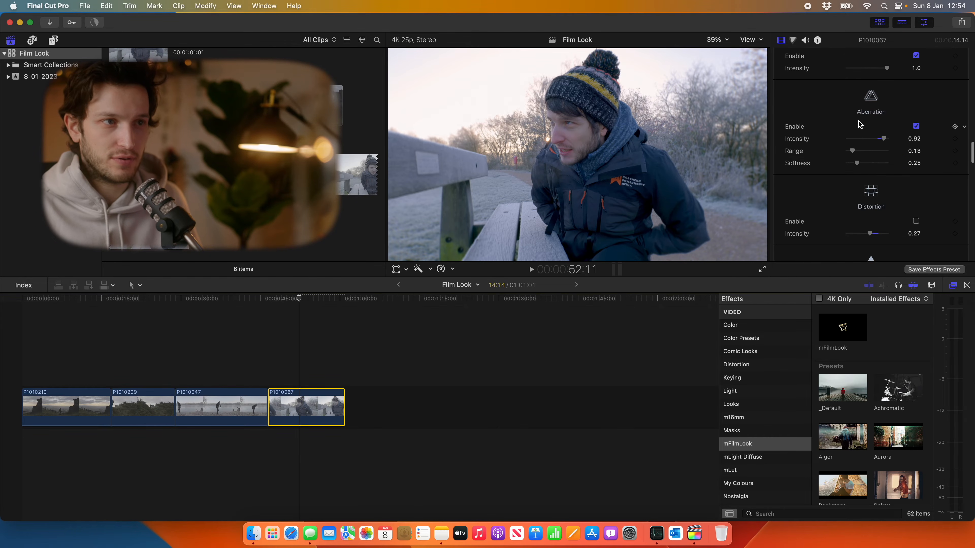
{"action": "scroll", "coordinate": [870, 136], "scroll_direction": "down", "scroll_amount": 1}
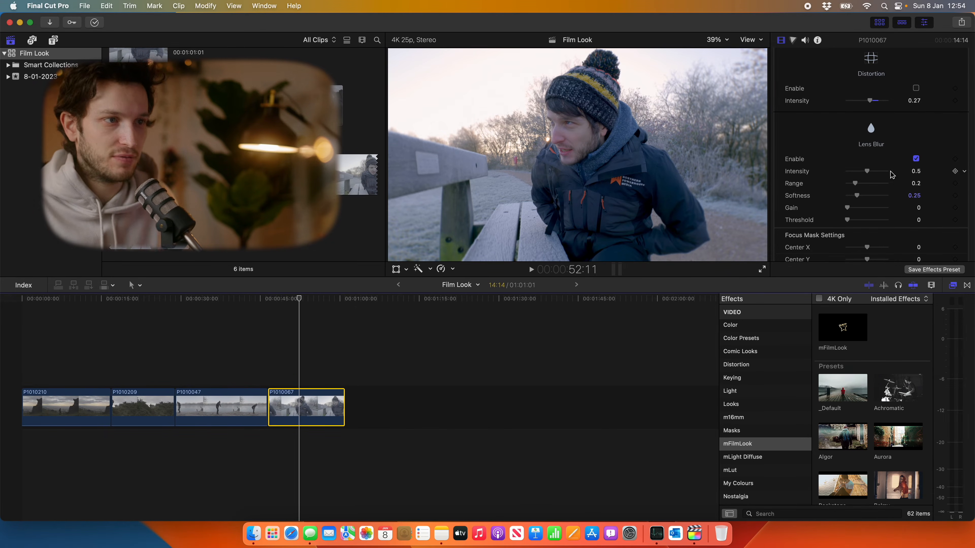
{"action": "mouse_move", "coordinate": [866, 175]}
{"action": "left_mouse_down"}
{"action": "mouse_move", "coordinate": [877, 174]}
{"action": "mouse_move", "coordinate": [844, 176]}
{"action": "mouse_move", "coordinate": [888, 175]}
{"action": "mouse_move", "coordinate": [851, 184]}
{"action": "mouse_move", "coordinate": [878, 177]}
{"action": "left_mouse_up"}
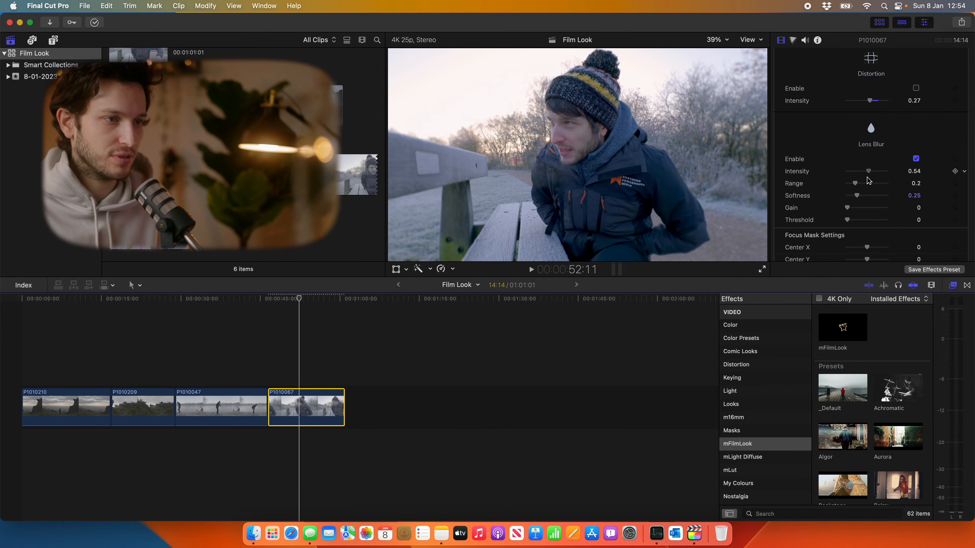
Enable Grain with intensity 0.66, size 1.21 and speed 0.27, and play back the clip to check it
{"action": "scroll", "coordinate": [864, 185], "scroll_direction": "down", "scroll_amount": 8}
{"action": "scroll", "coordinate": [803, 188], "scroll_direction": "down", "scroll_amount": 4}
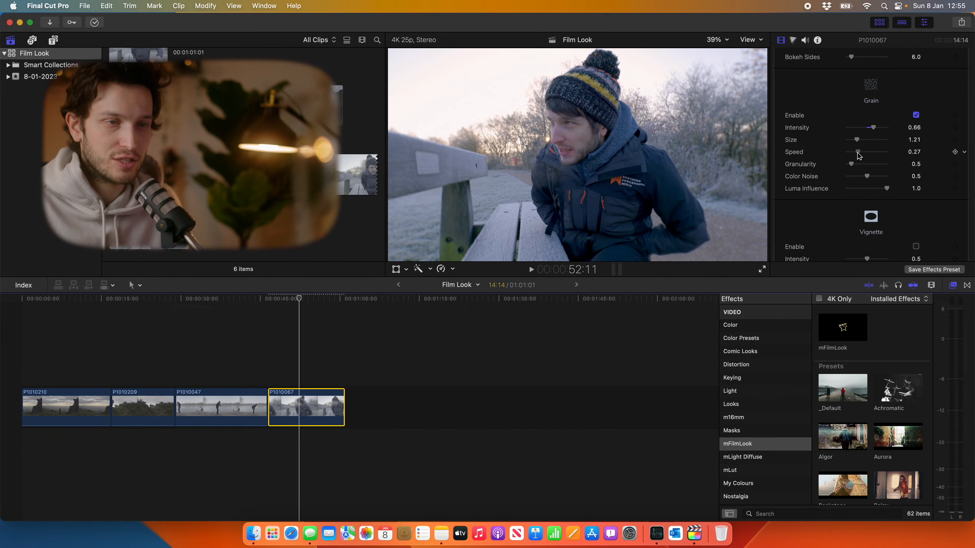
{"action": "key", "text": "space"}
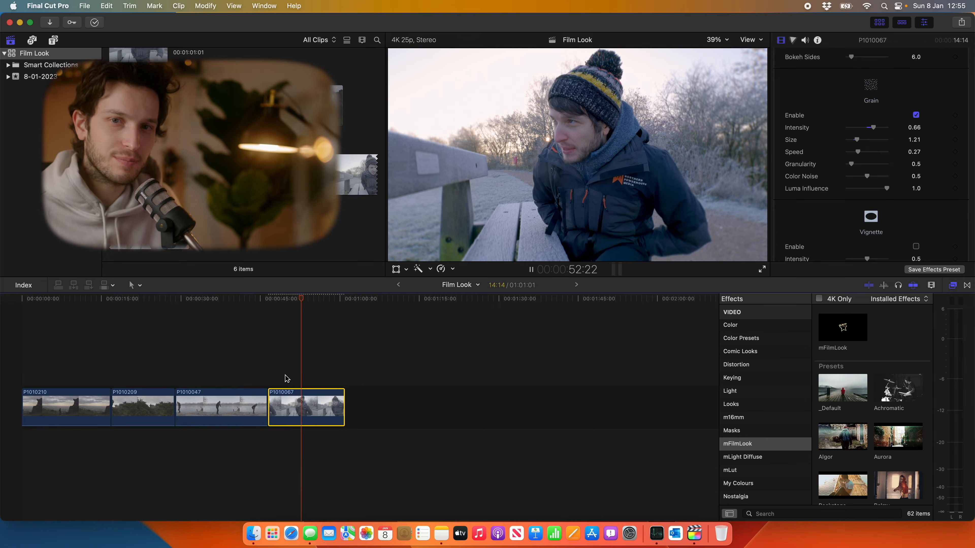
{"action": "key", "text": "space"}
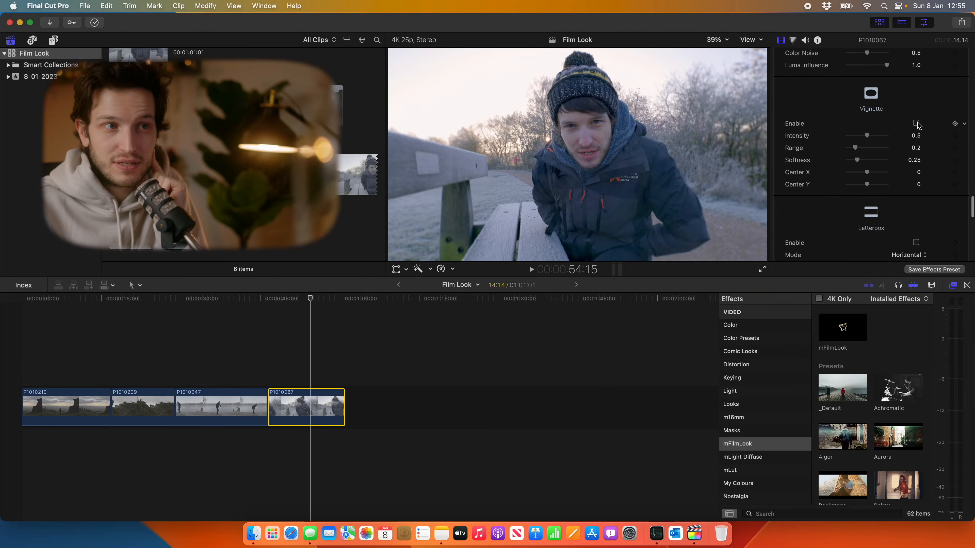
Enable the Vignette with an intensity of 0.49 and turn on the 2.35:1 Cinemascope letterbox
{"action": "left_click", "coordinate": [916, 124]}
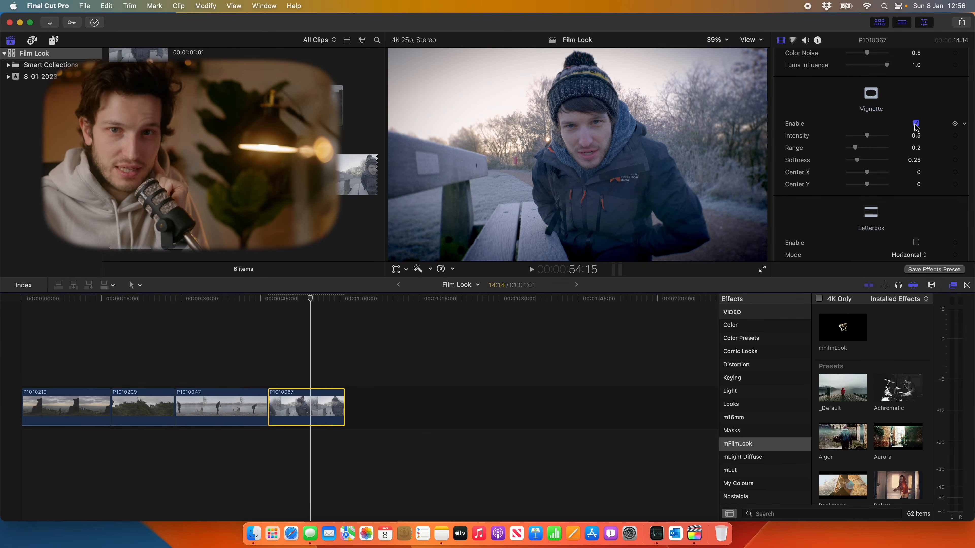
{"action": "left_click_drag", "start_coordinate": [866, 137], "coordinate": [866, 139]}
{"action": "scroll", "coordinate": [866, 169], "scroll_direction": "down", "scroll_amount": 5}
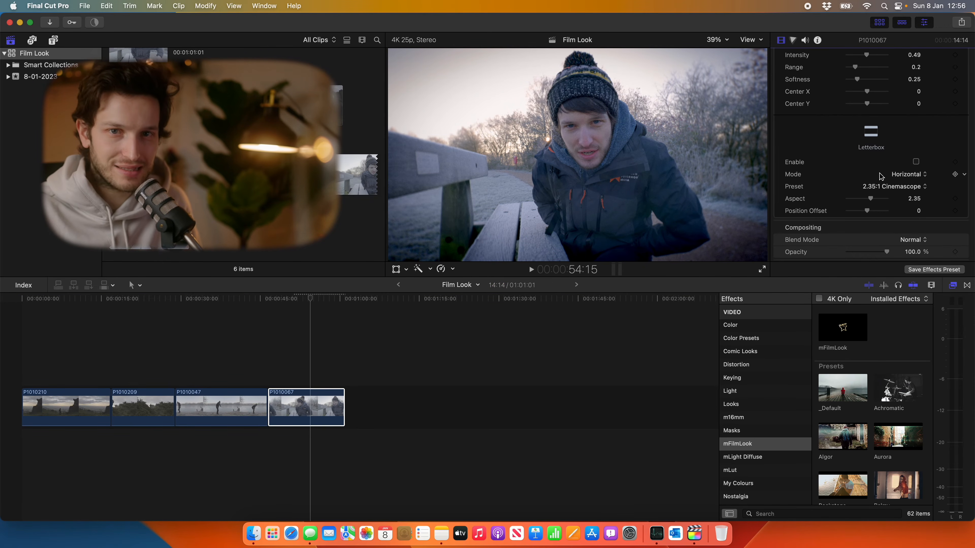
{"action": "left_click", "coordinate": [915, 162]}
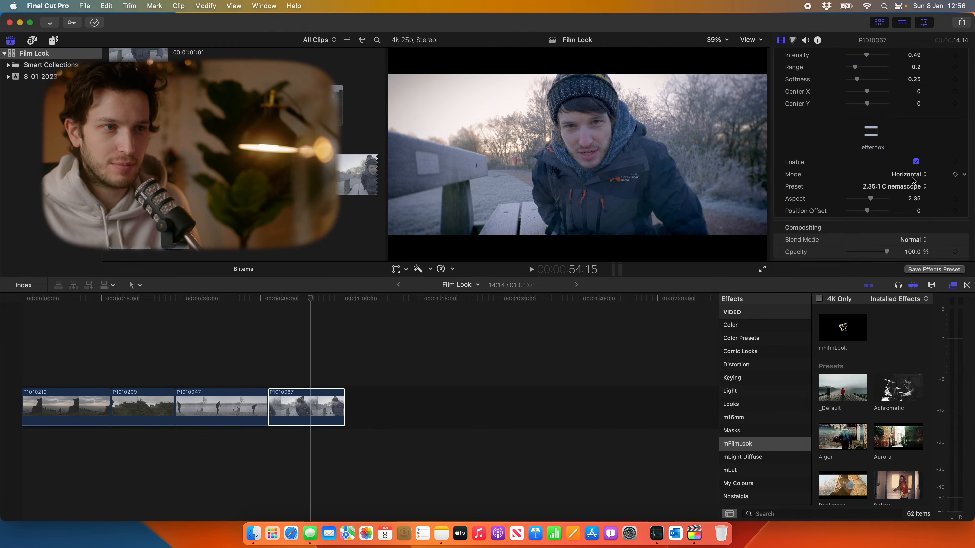
Try the 1.85:1 Vistavision letterbox preset and the Vertical letterbox mode
{"action": "left_click", "coordinate": [912, 187]}
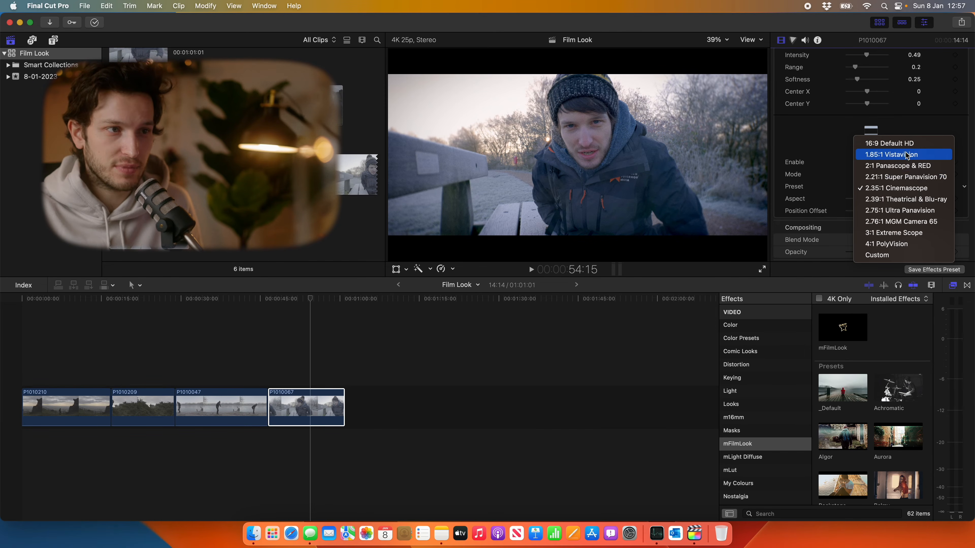
{"action": "left_click", "coordinate": [913, 155]}
{"action": "left_click", "coordinate": [920, 175]}
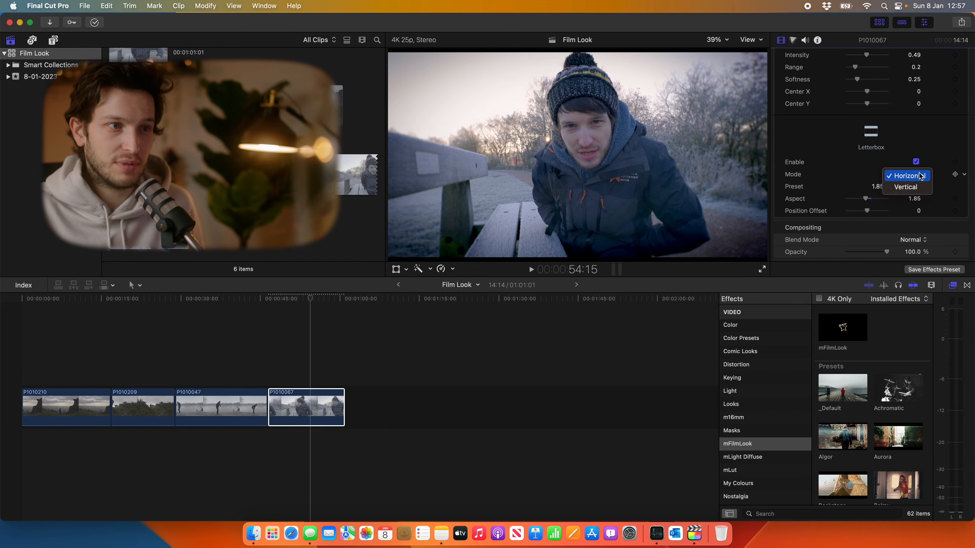
{"action": "left_click", "coordinate": [921, 177]}
{"action": "left_click", "coordinate": [916, 175]}
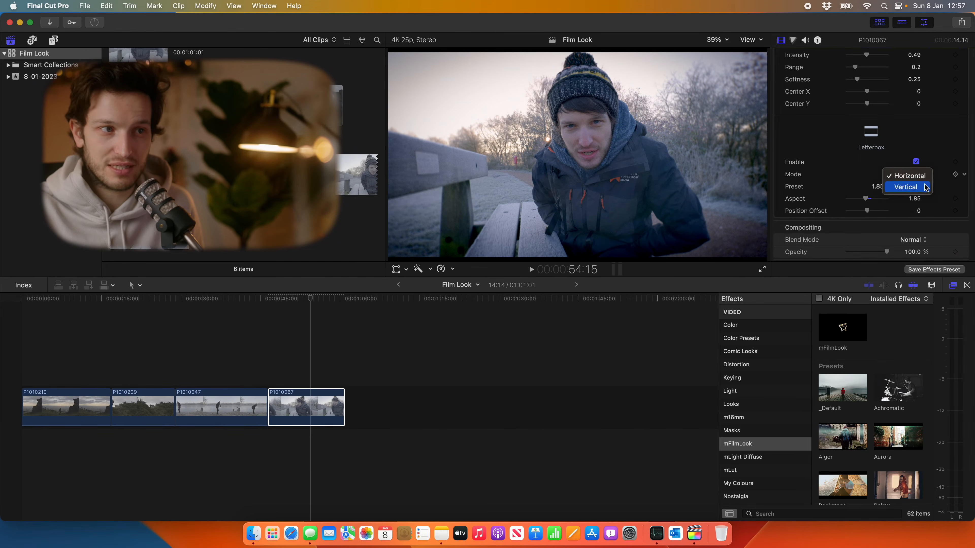
{"action": "left_click", "coordinate": [922, 187]}
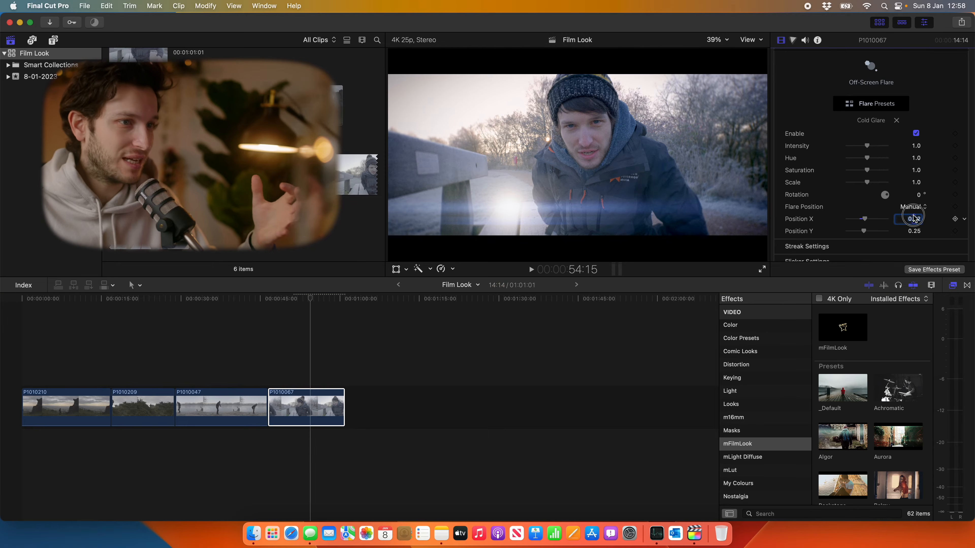
Try the Cold Glare off-screen flare at X 0.41, Y 0.58 with intensity 0.72 and saturation 1.39, and play back the clip
{"action": "mouse_move", "coordinate": [913, 218]}
{"action": "left_mouse_down"}
{"action": "mouse_move", "coordinate": [914, 233]}
{"action": "mouse_move", "coordinate": [914, 219]}
{"action": "left_mouse_up"}
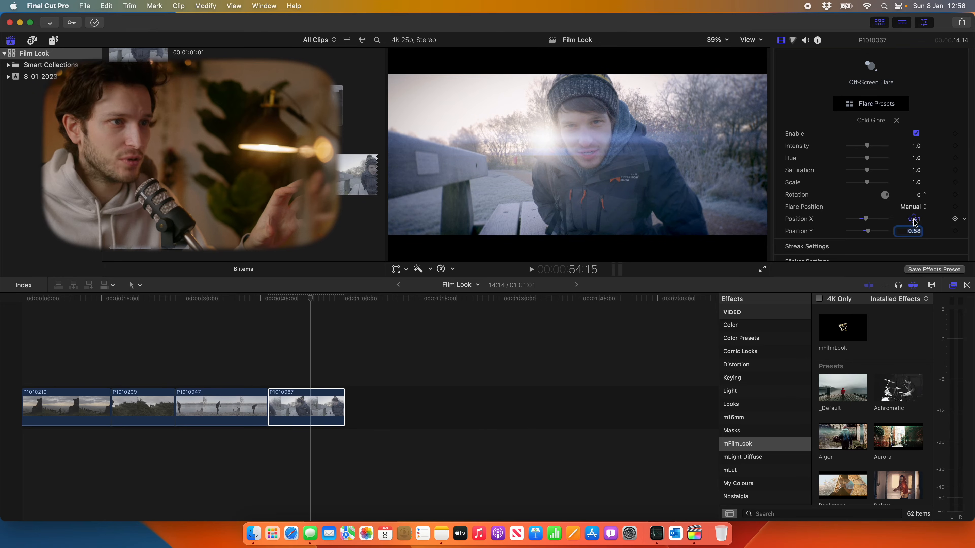
{"action": "left_click_drag", "start_coordinate": [867, 149], "coordinate": [858, 147]}
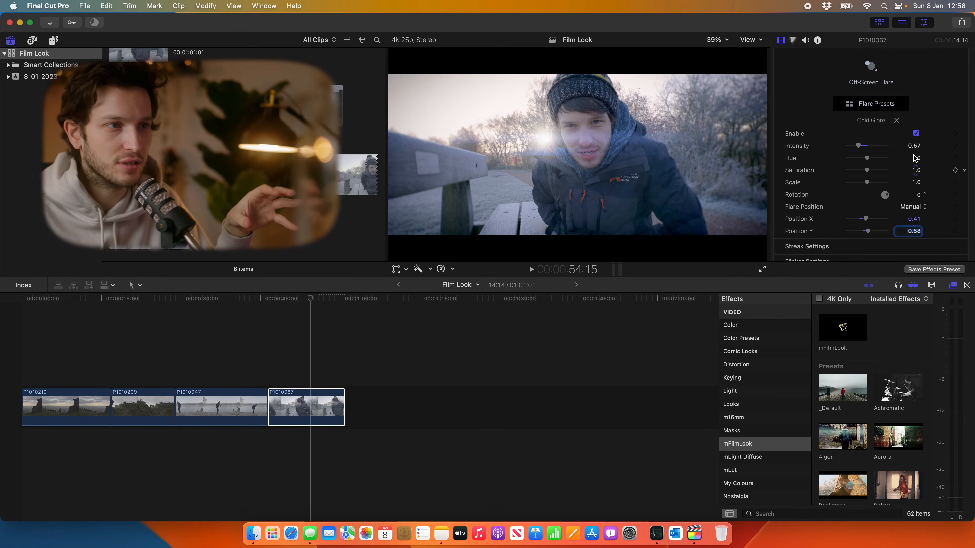
{"action": "left_click_drag", "start_coordinate": [858, 148], "coordinate": [872, 160]}
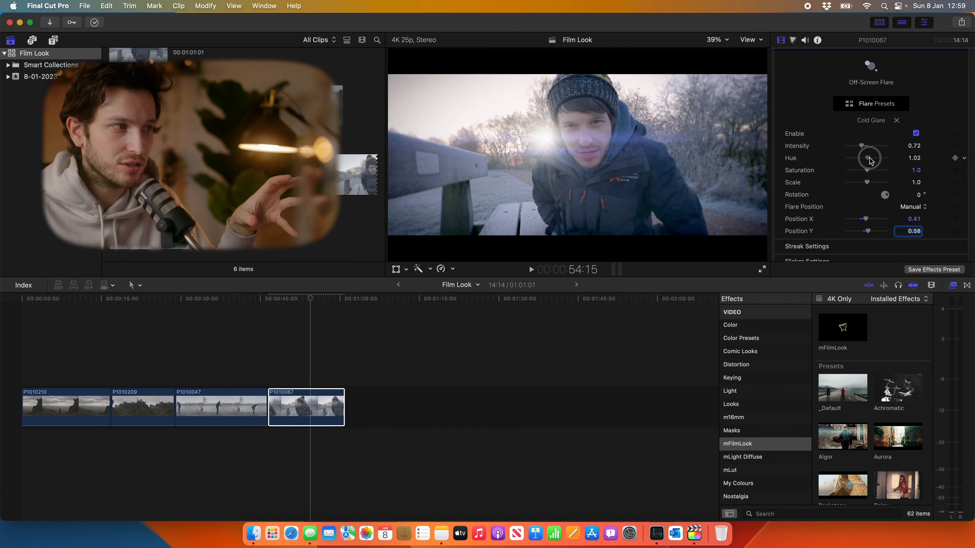
{"action": "scroll", "coordinate": [868, 168], "scroll_direction": "down", "scroll_amount": 3}
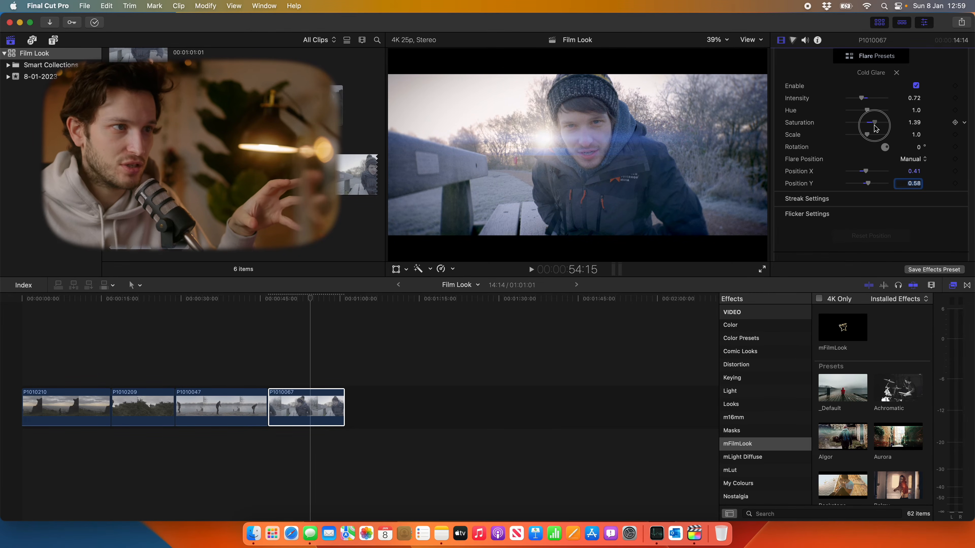
{"action": "left_click", "coordinate": [293, 394]}
{"action": "key", "text": "space"}
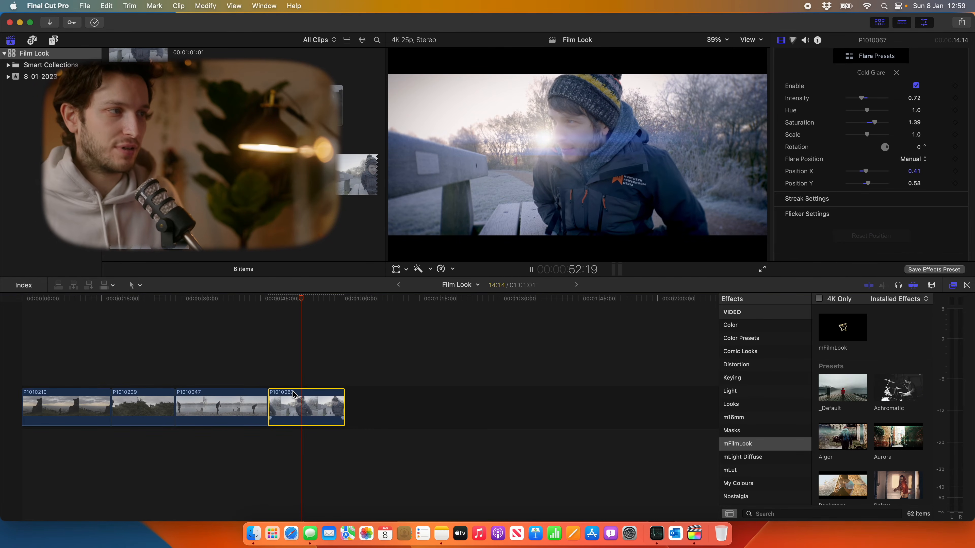
{"action": "key", "text": "space"}
Compare the graded P1010067 clip in the timeline with its ungraded original in the browser
{"action": "left_click_drag", "start_coordinate": [842, 331], "coordinate": [336, 407]}
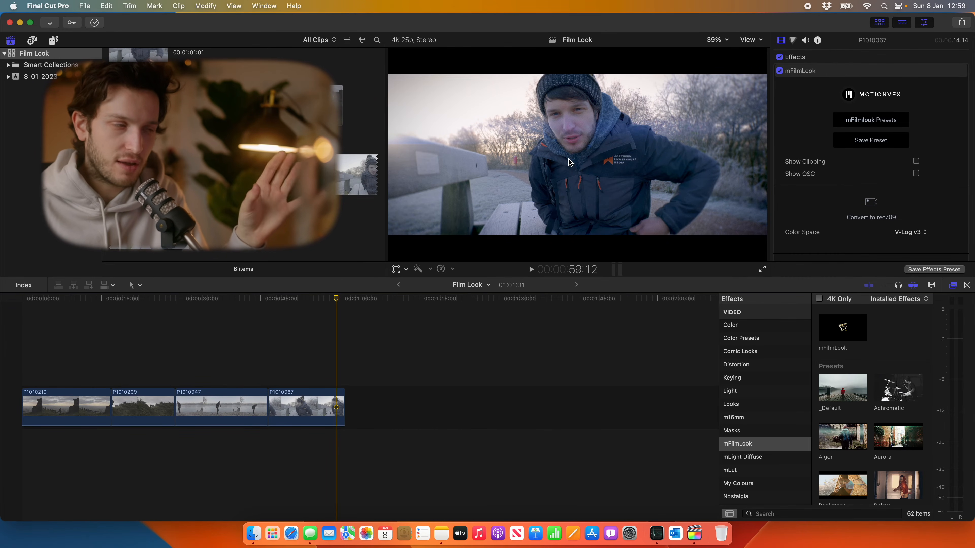
{"action": "left_click", "coordinate": [367, 163]}
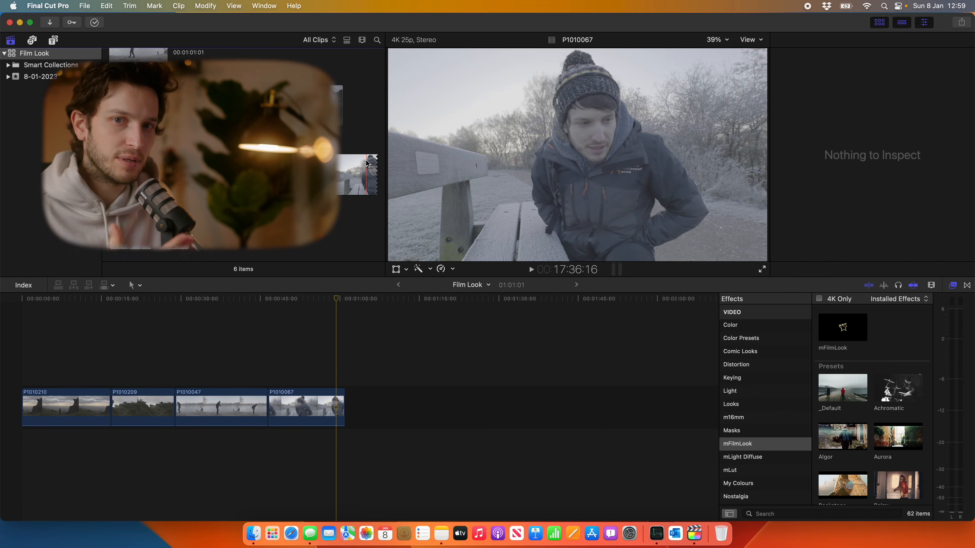
{"action": "left_click", "coordinate": [326, 403]}
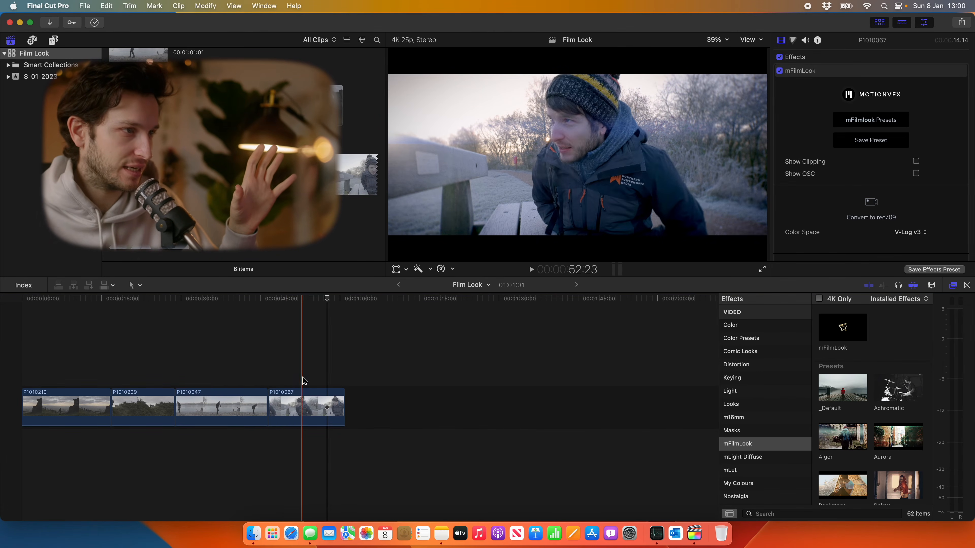
{"action": "left_click", "coordinate": [302, 407]}
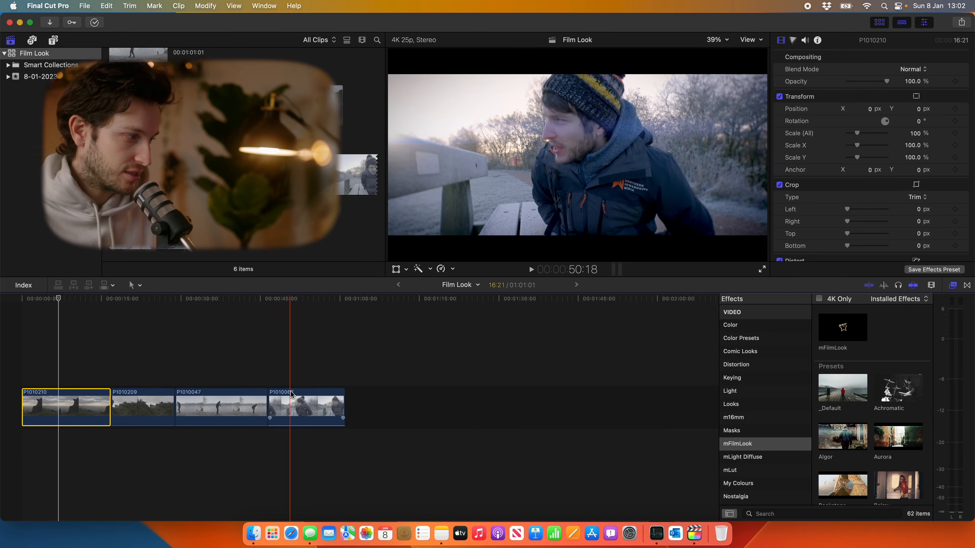
Move clip P1010210 to the end of the timeline and convert it from V-Log v3 with the mFilmLook effect
{"action": "left_click_drag", "start_coordinate": [48, 405], "coordinate": [284, 399]}
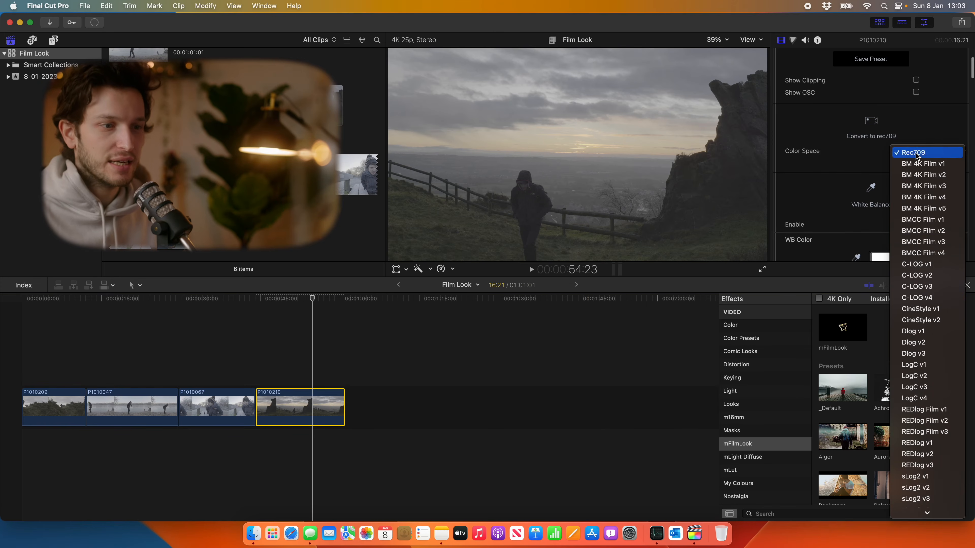
{"action": "scroll", "coordinate": [920, 300], "scroll_direction": "down", "scroll_amount": 5}
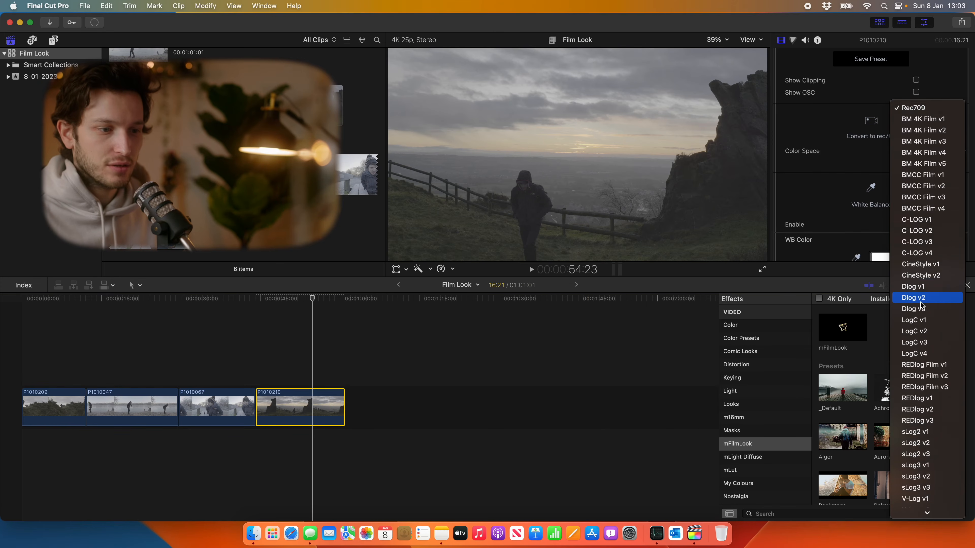
{"action": "left_click", "coordinate": [917, 444]}
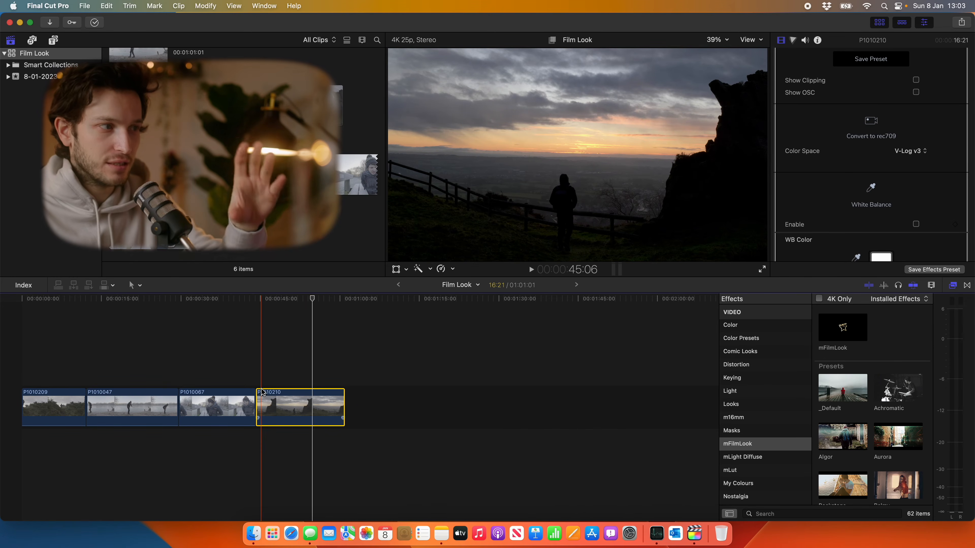
Apply the Milestone LUT preset in mFilmLook on clip P1010210
{"action": "left_click", "coordinate": [284, 359]}
{"action": "scroll", "coordinate": [880, 72], "scroll_direction": "down", "scroll_amount": 5}
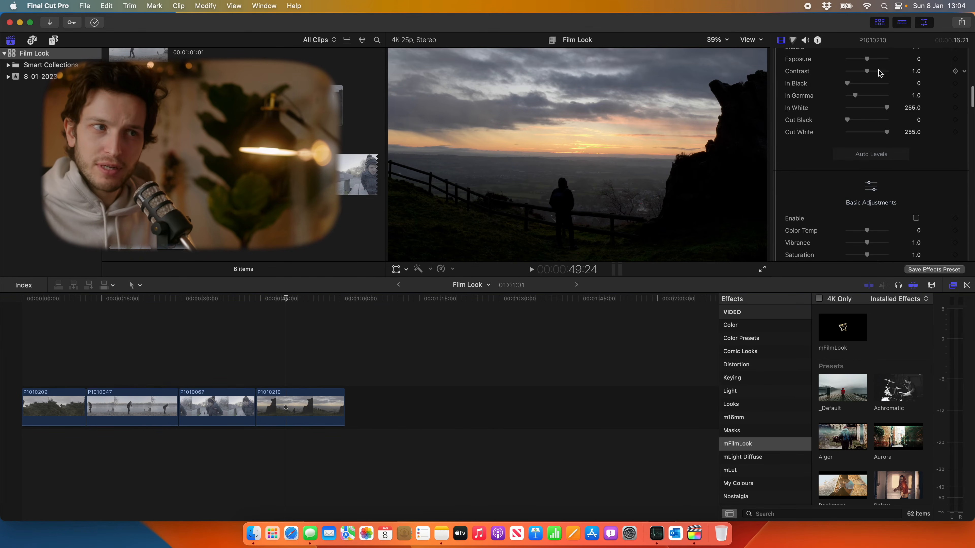
{"action": "scroll", "coordinate": [894, 212], "scroll_direction": "down", "scroll_amount": 6}
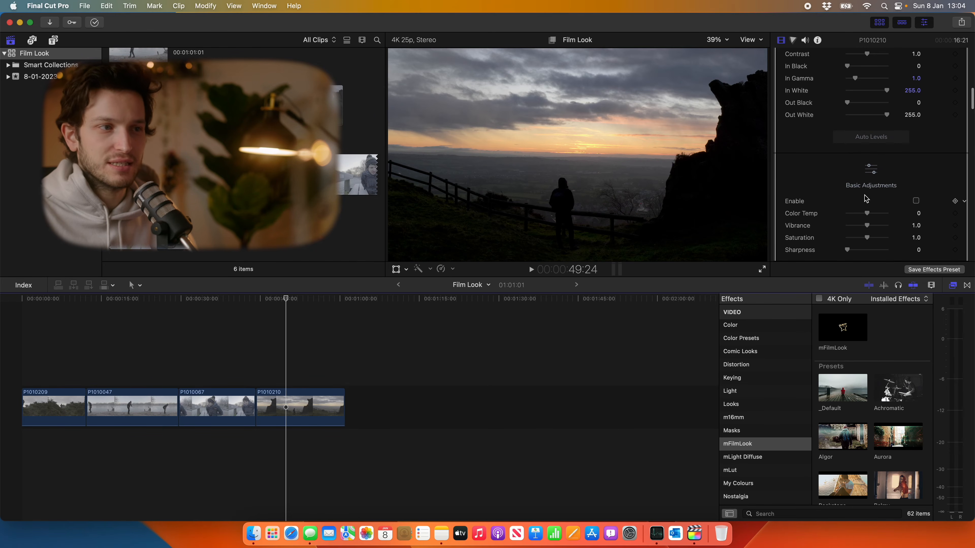
{"action": "scroll", "coordinate": [864, 190], "scroll_direction": "down", "scroll_amount": 10}
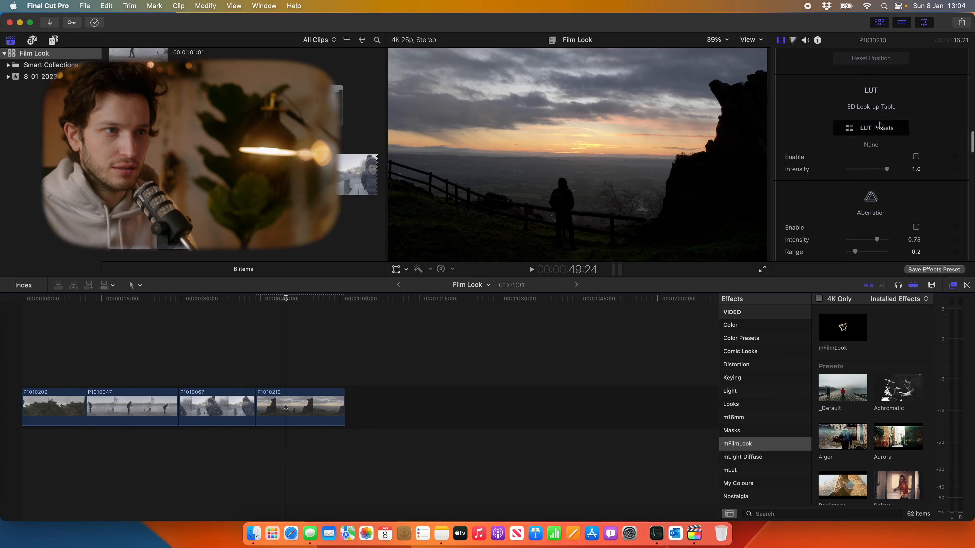
{"action": "left_click", "coordinate": [891, 134]}
{"action": "left_click_drag", "start_coordinate": [334, 81], "coordinate": [101, 259]}
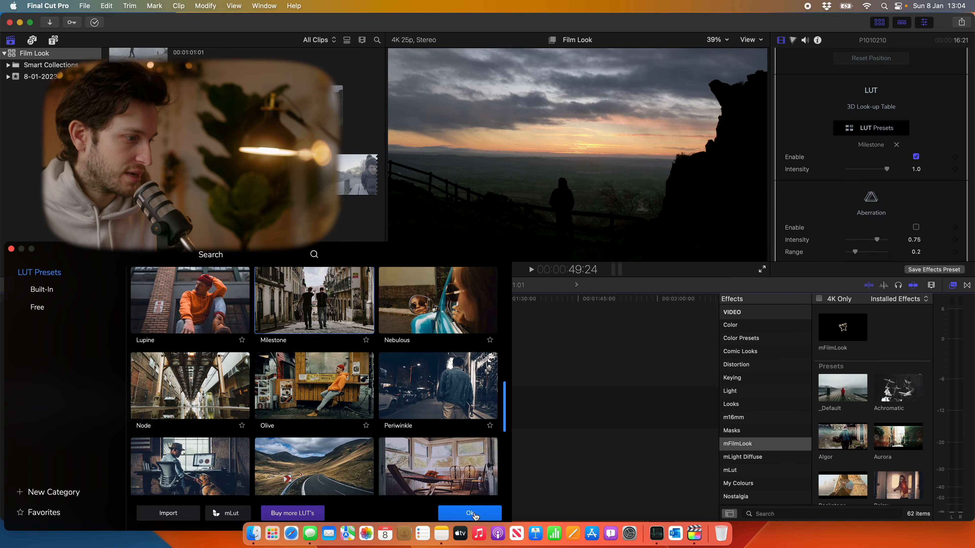
{"action": "left_click", "coordinate": [475, 516]}
Compare clip P1010210 with and without its grade by switching the mFilmLook effect off and on
{"action": "left_click", "coordinate": [303, 406]}
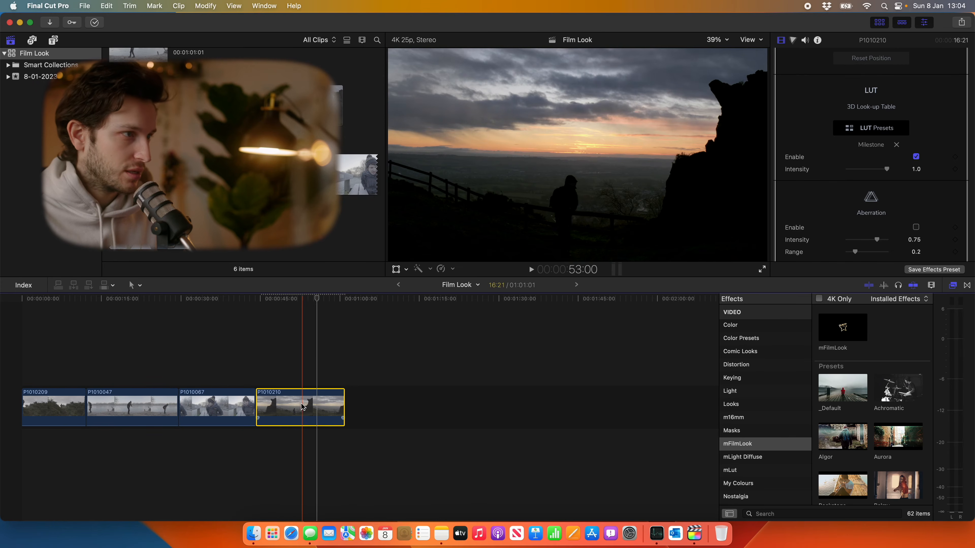
{"action": "scroll", "coordinate": [784, 69], "scroll_direction": "up", "scroll_amount": 10}
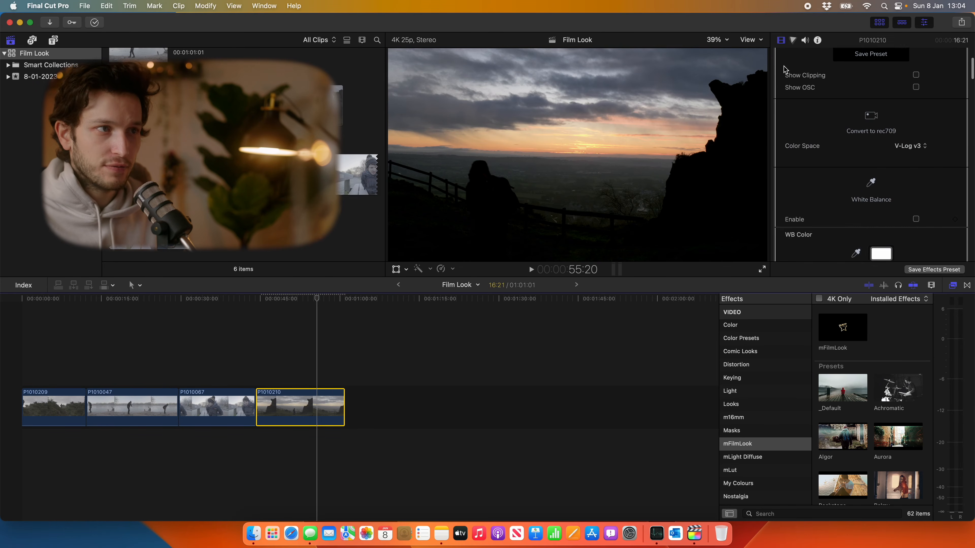
{"action": "scroll", "coordinate": [784, 69], "scroll_direction": "up", "scroll_amount": 3}
{"action": "left_click", "coordinate": [779, 71]}
{"action": "left_click", "coordinate": [780, 70]}
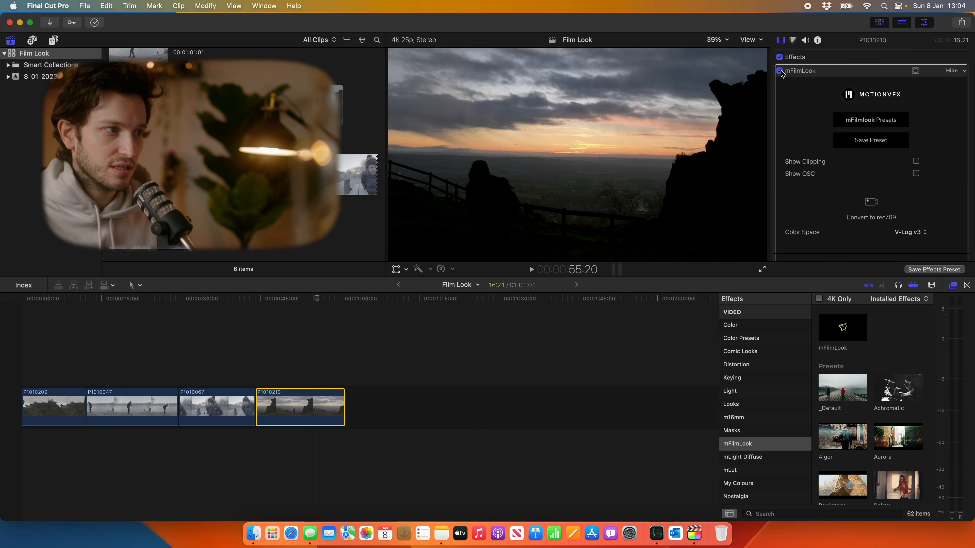
{"action": "left_click", "coordinate": [780, 71]}
{"action": "left_click", "coordinate": [780, 70]}
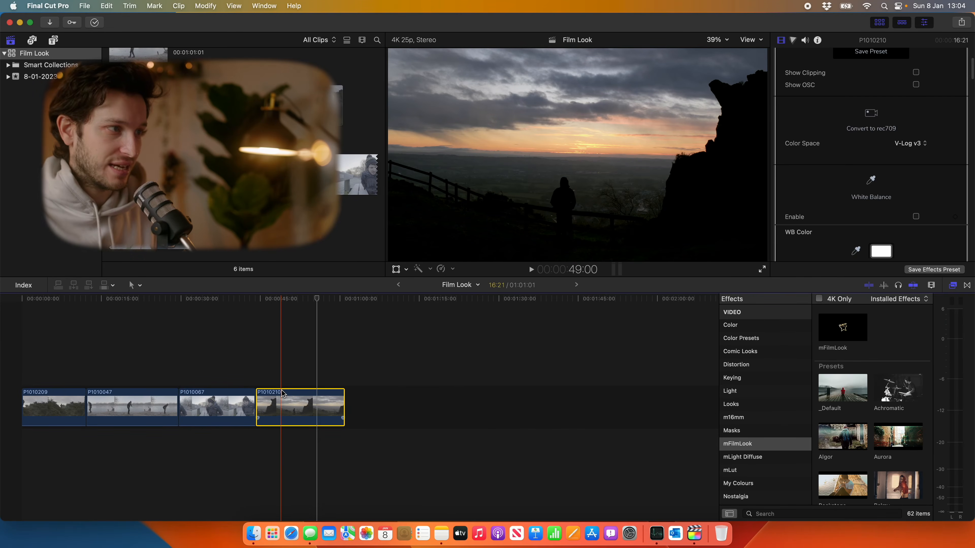
Enable Aberration on P1010210, and enable Grain with intensity 0.47 and size 1.15
{"action": "left_click", "coordinate": [282, 393]}
{"action": "scroll", "coordinate": [902, 180], "scroll_direction": "down", "scroll_amount": 15}
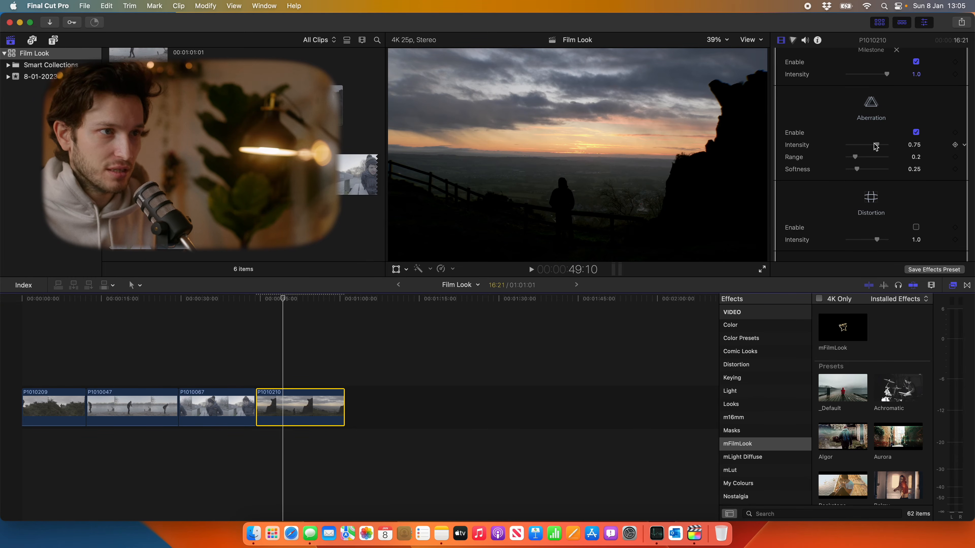
{"action": "scroll", "coordinate": [875, 146], "scroll_direction": "down", "scroll_amount": 8}
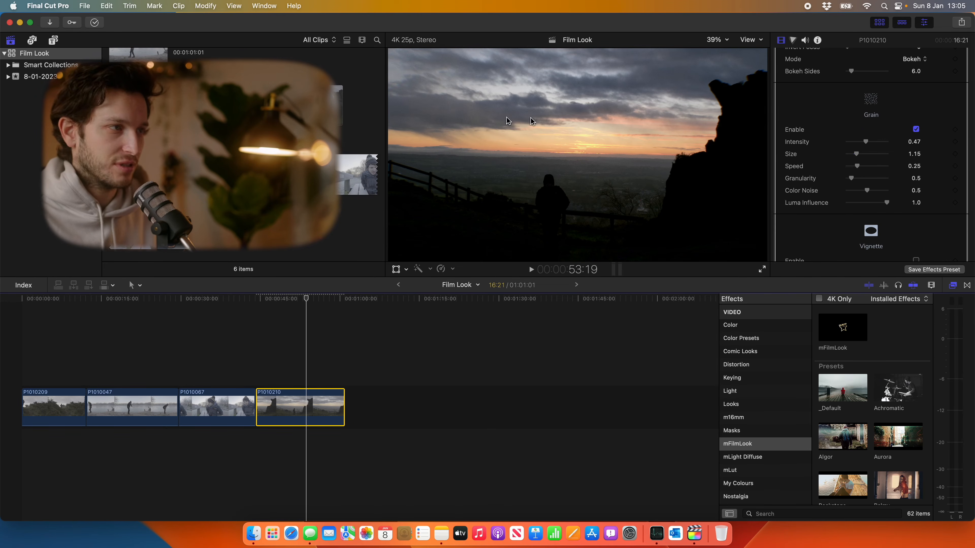
Turn on the 2.35:1 Cinemascope letterbox for P1010210 with a position offset of 0.03, and play back the clip
{"action": "scroll", "coordinate": [921, 184], "scroll_direction": "down", "scroll_amount": 6}
{"action": "left_click", "coordinate": [916, 181]}
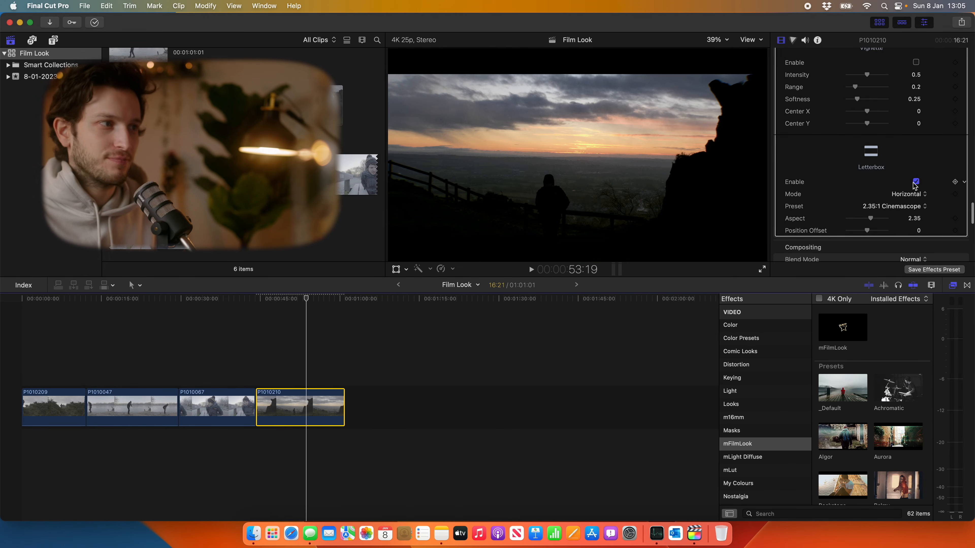
{"action": "mouse_move", "coordinate": [919, 230]}
{"action": "left_mouse_down"}
{"action": "mouse_move", "coordinate": [919, 261]}
{"action": "mouse_move", "coordinate": [920, 213]}
{"action": "mouse_move", "coordinate": [914, 252]}
{"action": "mouse_move", "coordinate": [903, 225]}
{"action": "mouse_move", "coordinate": [914, 214]}
{"action": "mouse_move", "coordinate": [913, 231]}
{"action": "left_mouse_up"}
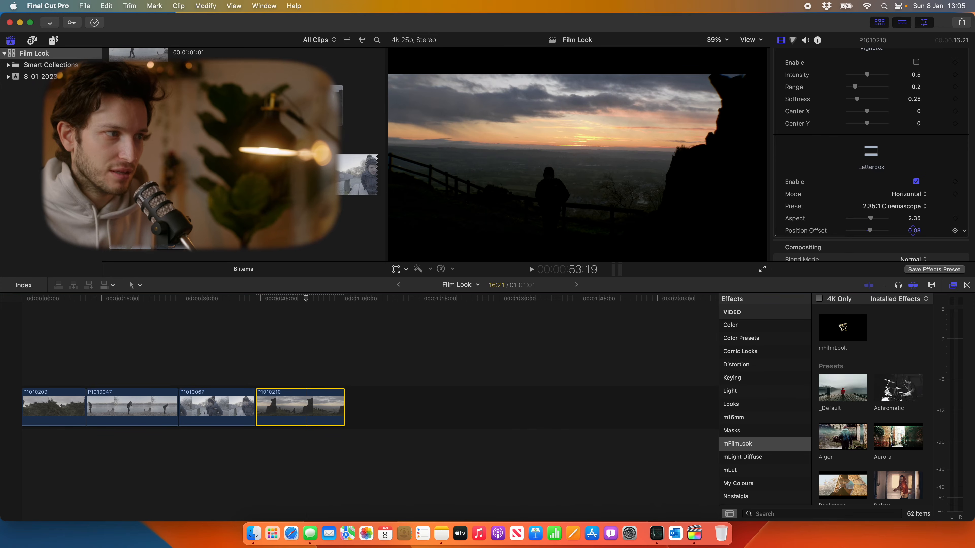
{"action": "key", "text": "space"}
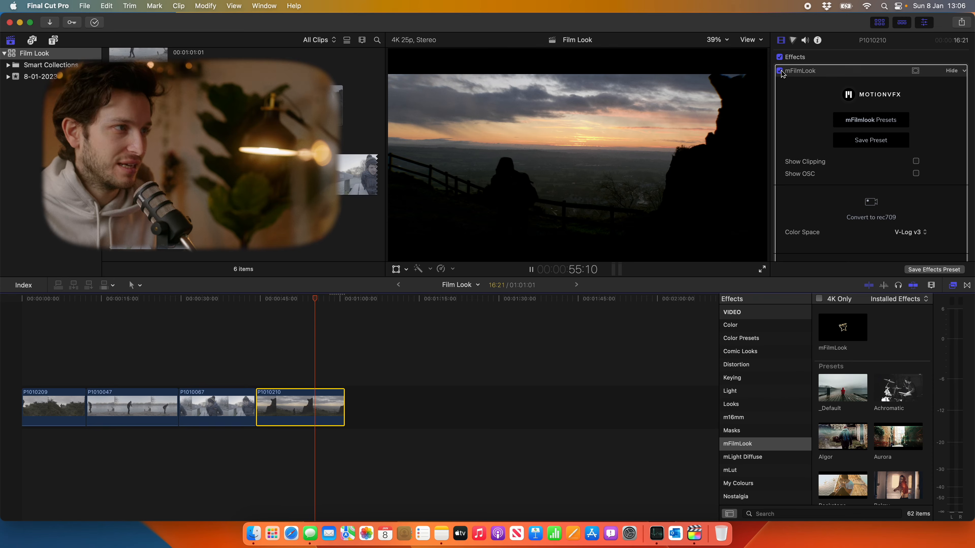
{"action": "key", "text": "space"}
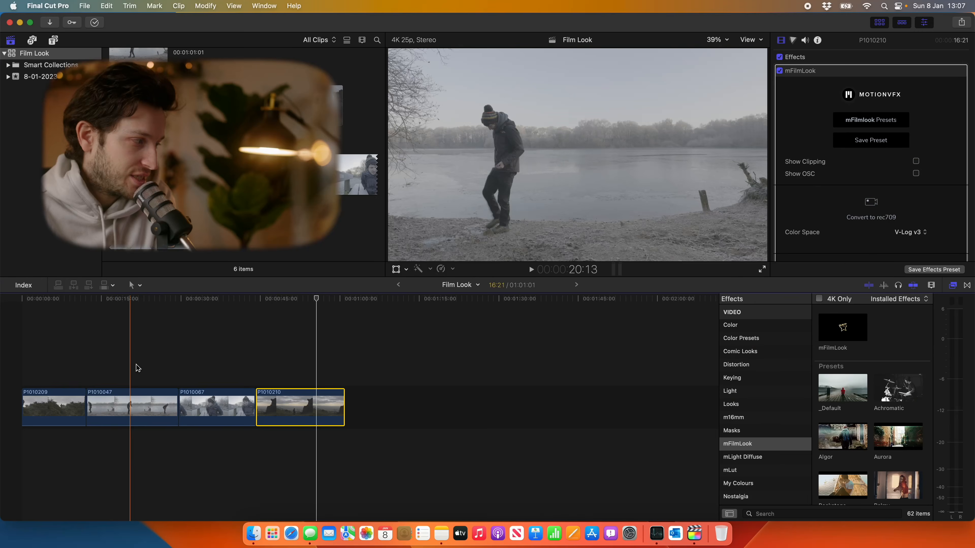
Apply mFilmLook to clip P1010047, turn off its on-screen controls and set the color space to V-Log v3
{"action": "left_click", "coordinate": [128, 405]}
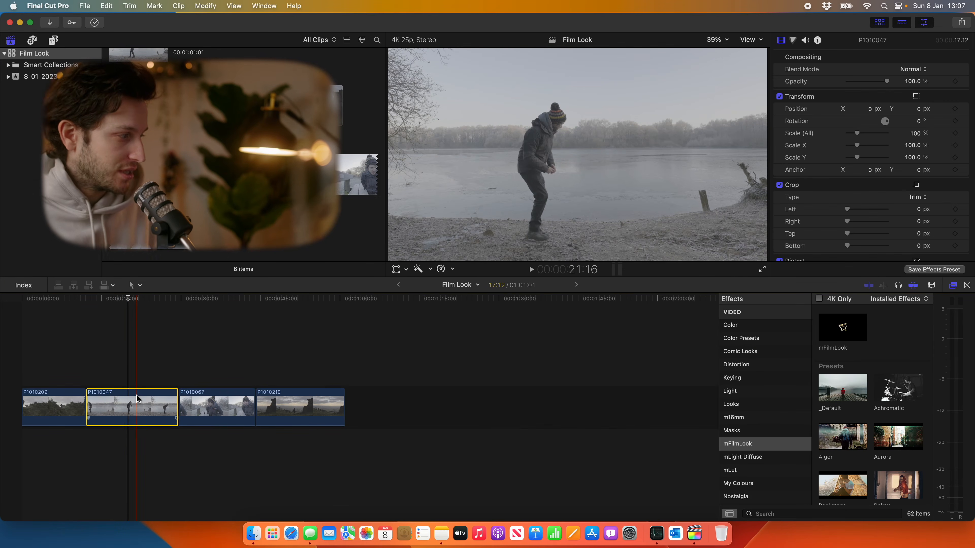
{"action": "double_click", "coordinate": [839, 330]}
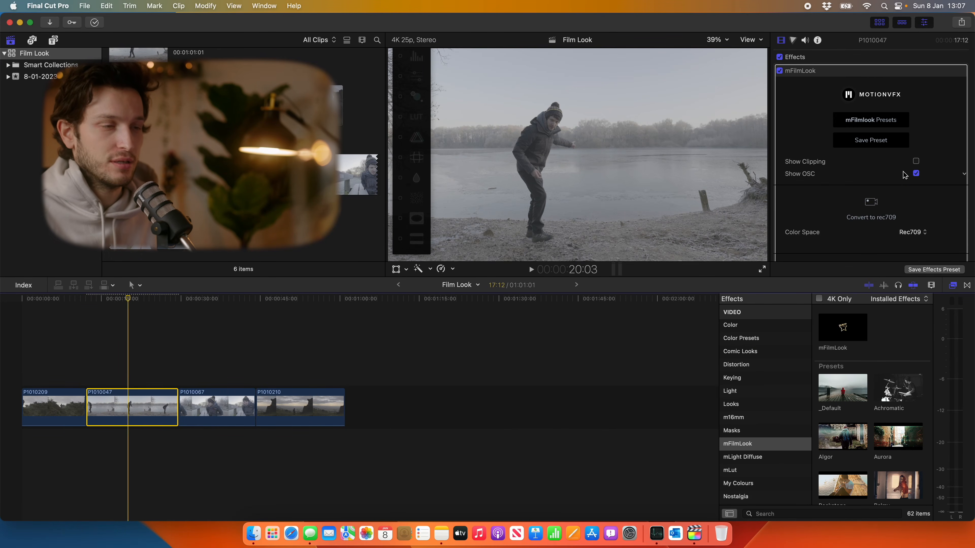
{"action": "scroll", "coordinate": [908, 158], "scroll_direction": "down", "scroll_amount": 1}
{"action": "left_click", "coordinate": [916, 150]}
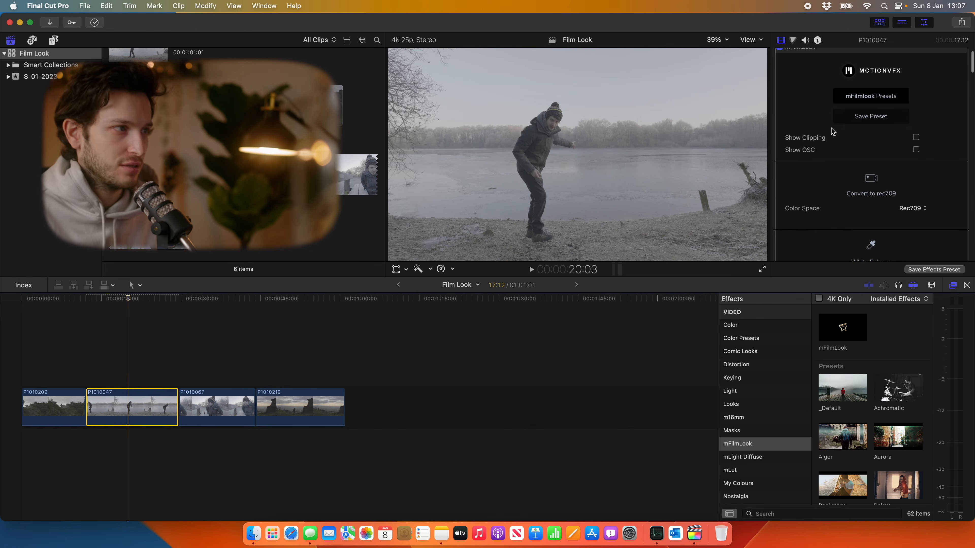
{"action": "scroll", "coordinate": [915, 152], "scroll_direction": "down", "scroll_amount": 4}
{"action": "left_click", "coordinate": [912, 141]}
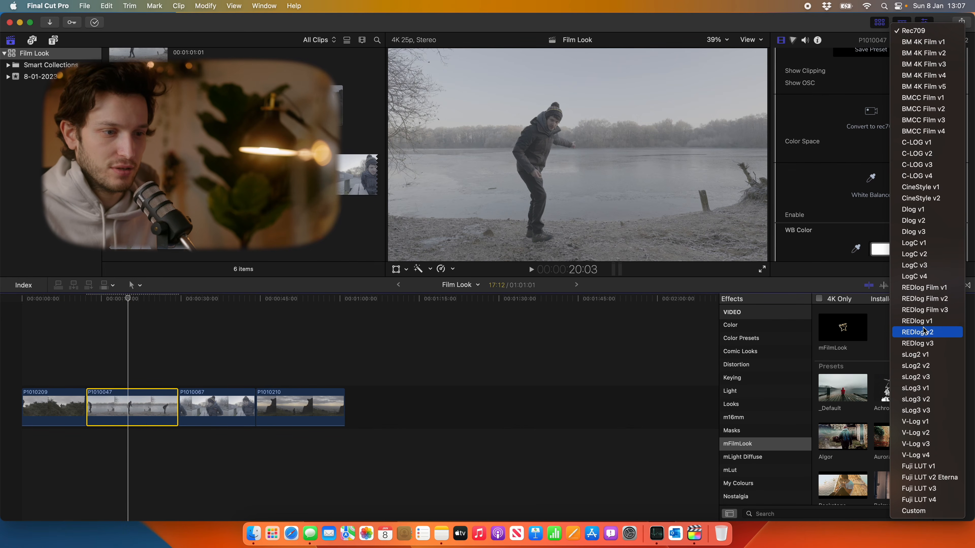
{"action": "left_click", "coordinate": [929, 445]}
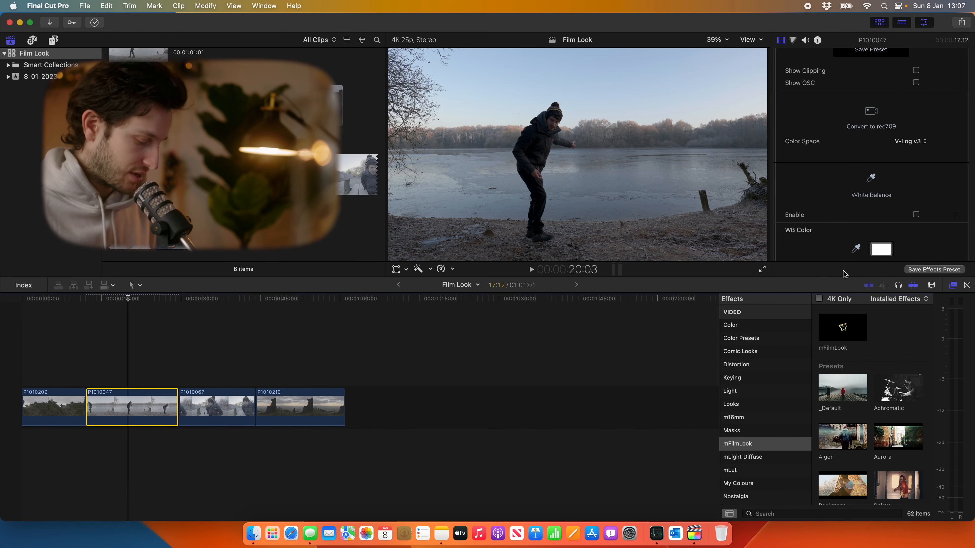
Show the video scopes, enable Levels on P1010047 and slightly lower In White to brighten the highlights
{"action": "key", "text": "super+7"}
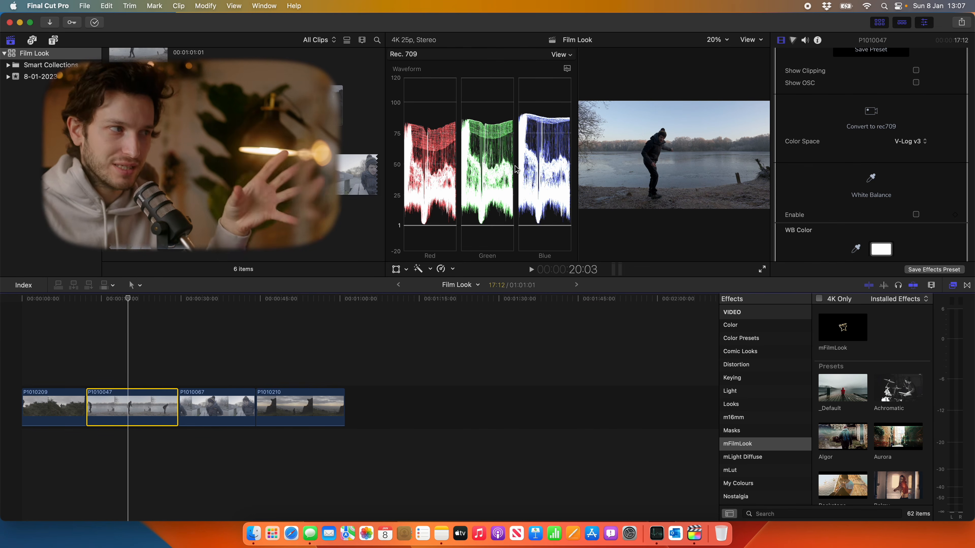
{"action": "scroll", "coordinate": [900, 181], "scroll_direction": "down", "scroll_amount": 5}
{"action": "scroll", "coordinate": [900, 180], "scroll_direction": "down", "scroll_amount": 3}
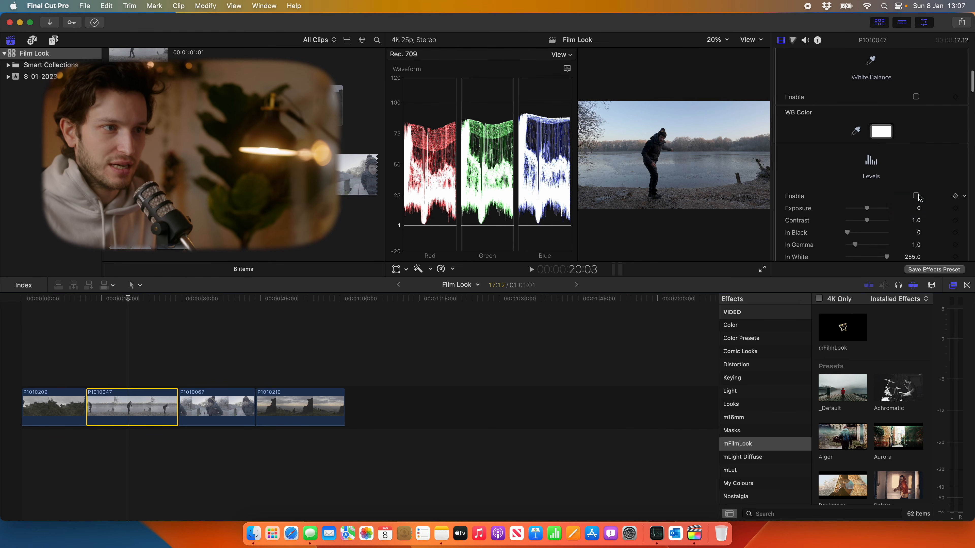
{"action": "left_click", "coordinate": [916, 197]}
{"action": "scroll", "coordinate": [916, 198], "scroll_direction": "down", "scroll_amount": 4}
{"action": "mouse_move", "coordinate": [886, 194]}
{"action": "left_mouse_down"}
{"action": "mouse_move", "coordinate": [870, 196]}
{"action": "mouse_move", "coordinate": [883, 202]}
{"action": "left_mouse_up"}
Apply the Brumal LUT preset to clip P1010047
{"action": "scroll", "coordinate": [882, 146], "scroll_direction": "down", "scroll_amount": 5}
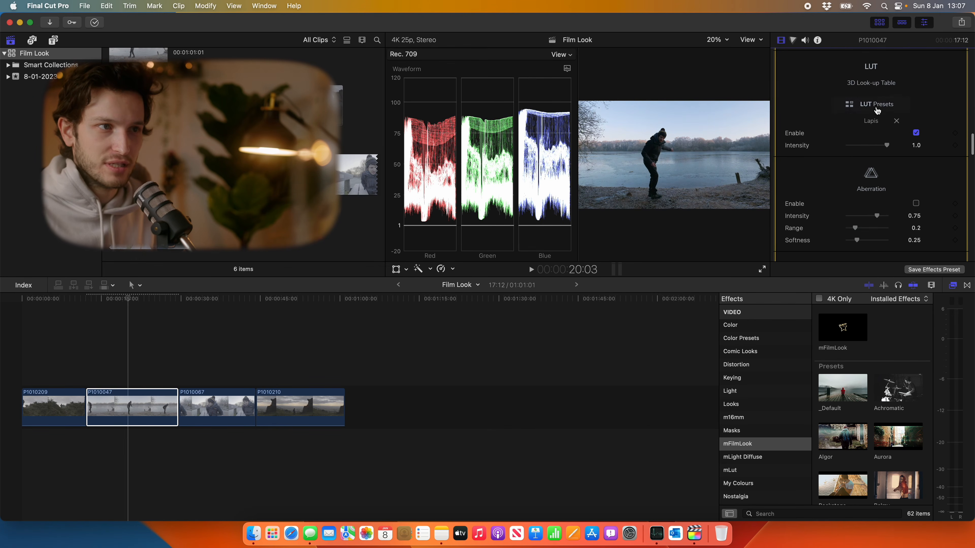
{"action": "left_click", "coordinate": [874, 104]}
{"action": "left_click_drag", "start_coordinate": [638, 80], "coordinate": [484, 199]}
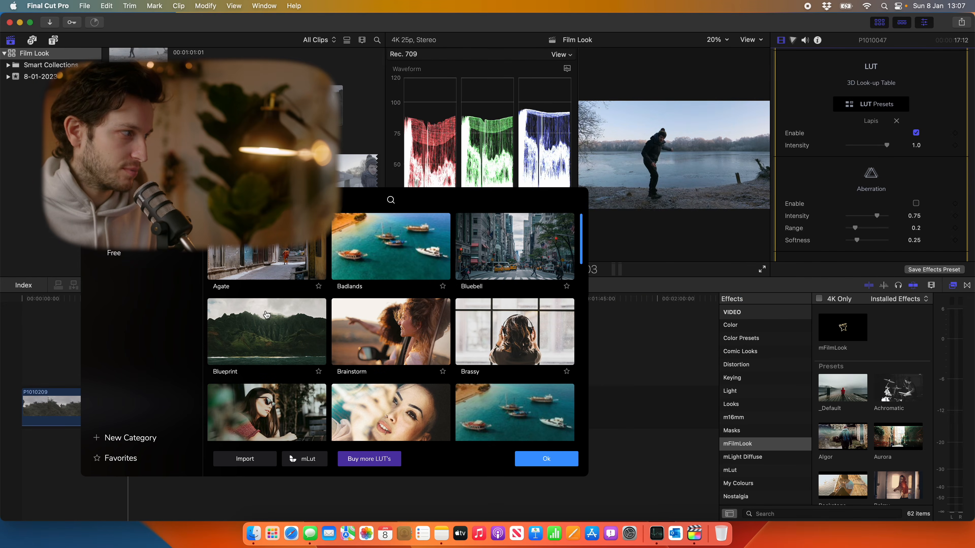
{"action": "left_click", "coordinate": [262, 246]}
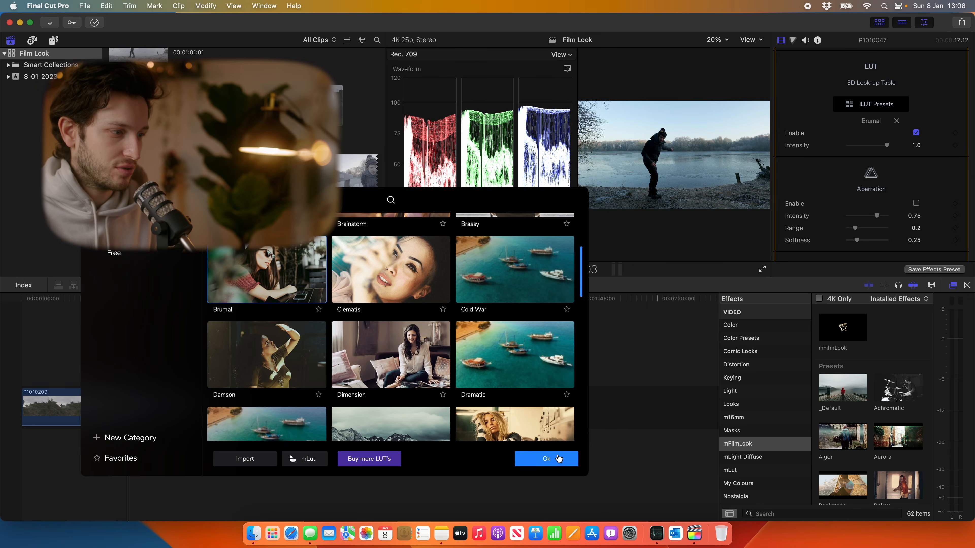
{"action": "left_click", "coordinate": [558, 458]}
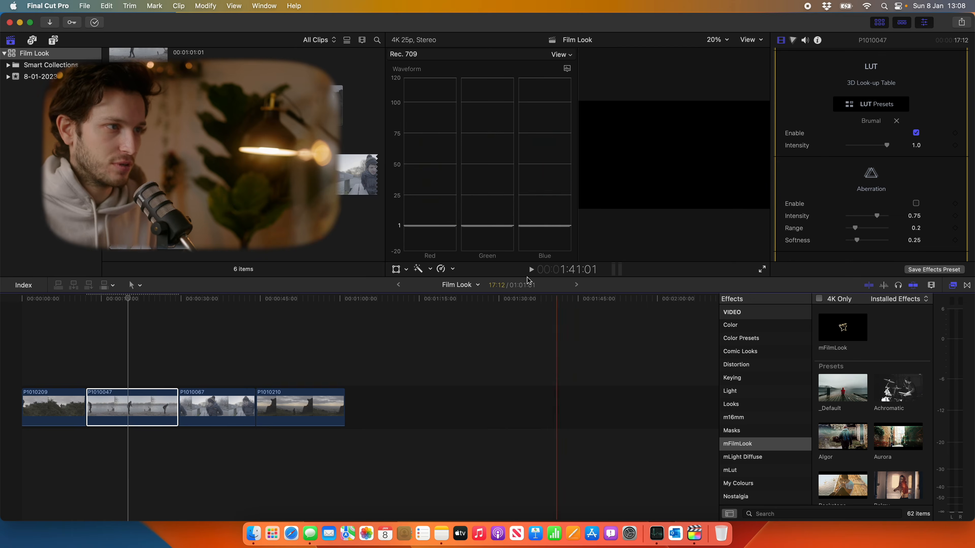
Hide the video scopes and enable Aberration on P1010047 with an intensity of 0.54
{"action": "key", "text": "super+7"}
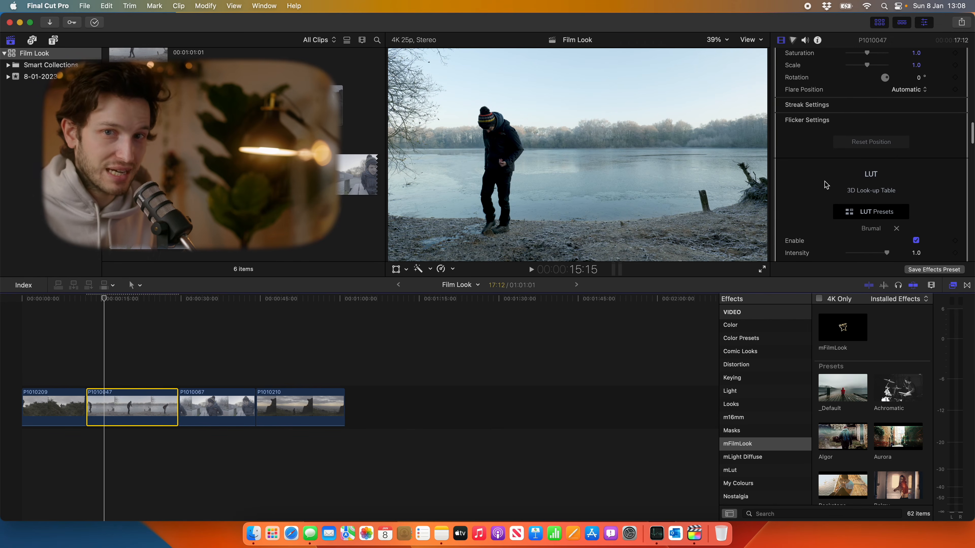
{"action": "scroll", "coordinate": [826, 185], "scroll_direction": "down", "scroll_amount": 5}
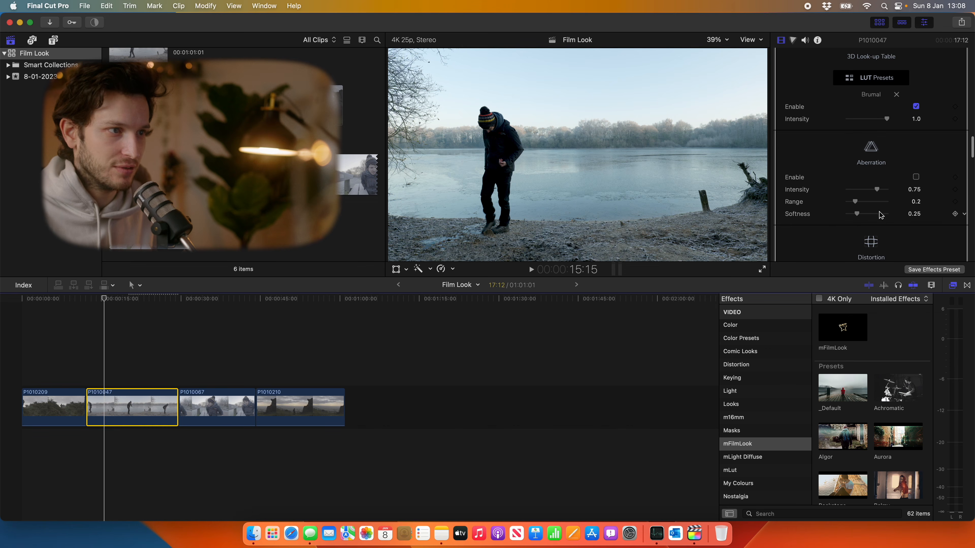
{"action": "scroll", "coordinate": [879, 203], "scroll_direction": "down", "scroll_amount": 3}
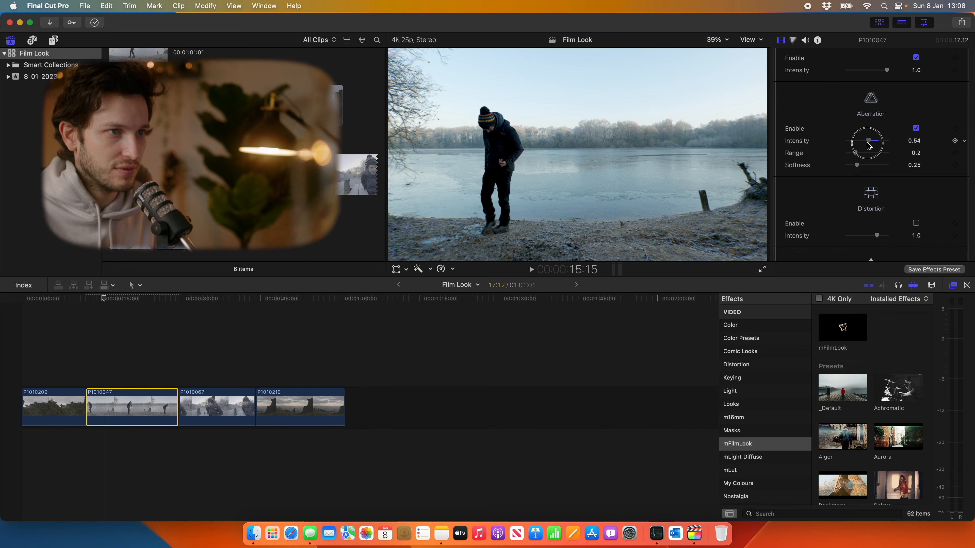
Turn on the 2.35:1 Cinemascope letterbox for P1010047 with a position offset of 0.07, and play back the clip
{"action": "scroll", "coordinate": [868, 157], "scroll_direction": "down", "scroll_amount": 10}
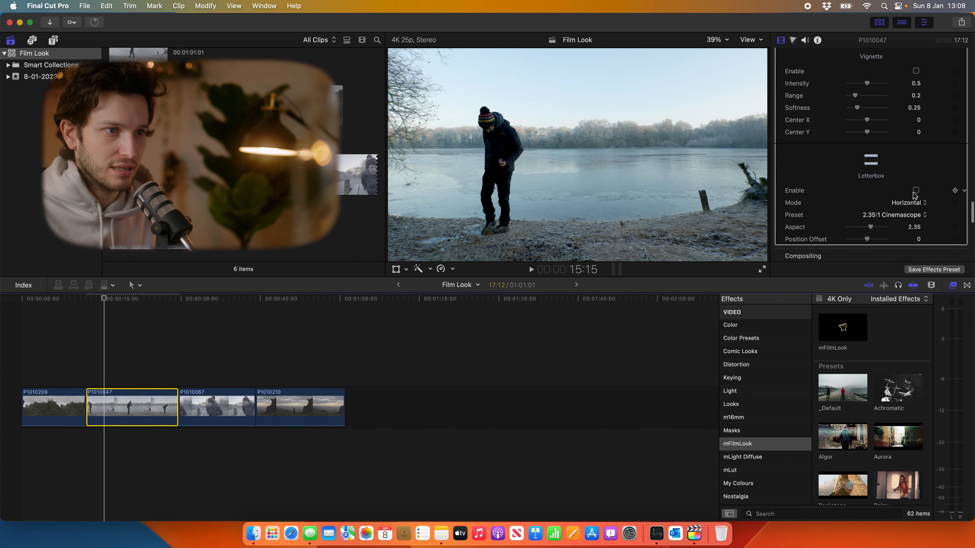
{"action": "left_click", "coordinate": [914, 185]}
{"action": "left_click_drag", "start_coordinate": [918, 234], "coordinate": [918, 230]}
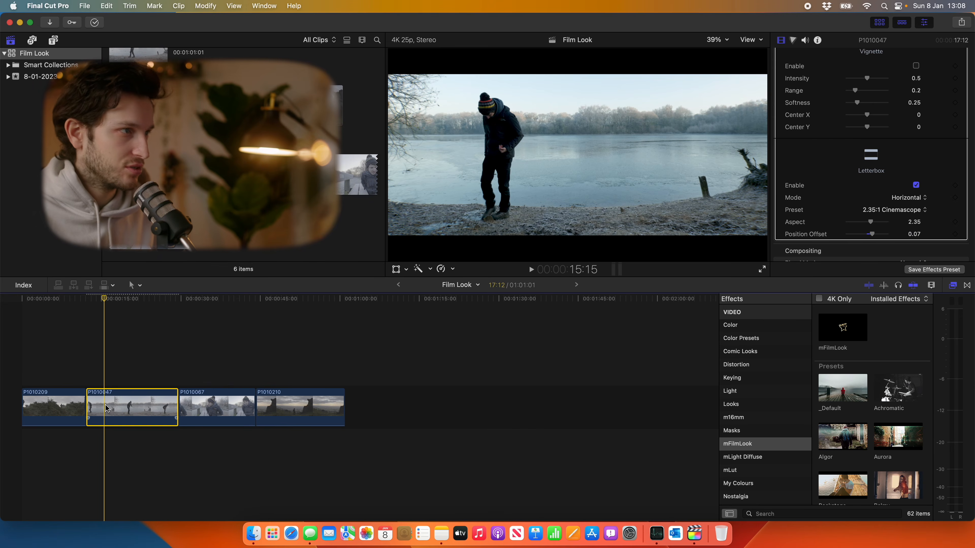
{"action": "key", "text": "space"}
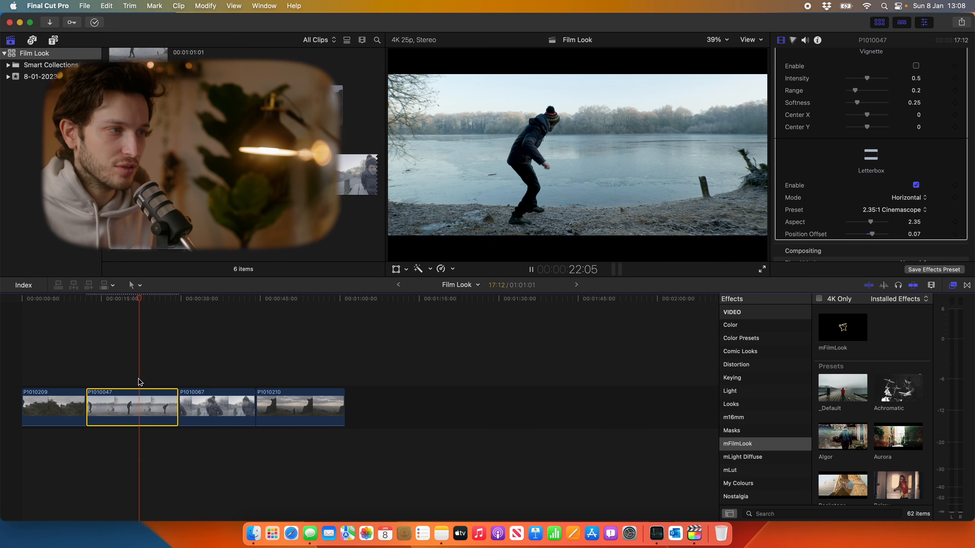